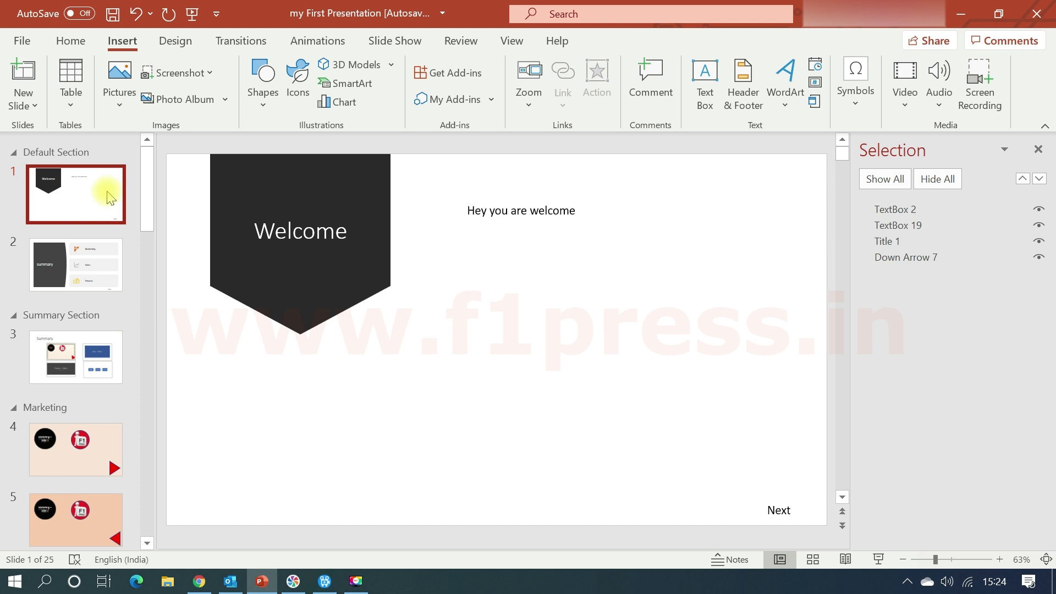
Open the hyperlink settings of the "Next" text box on the Welcome slide.
left_click(559, 388)
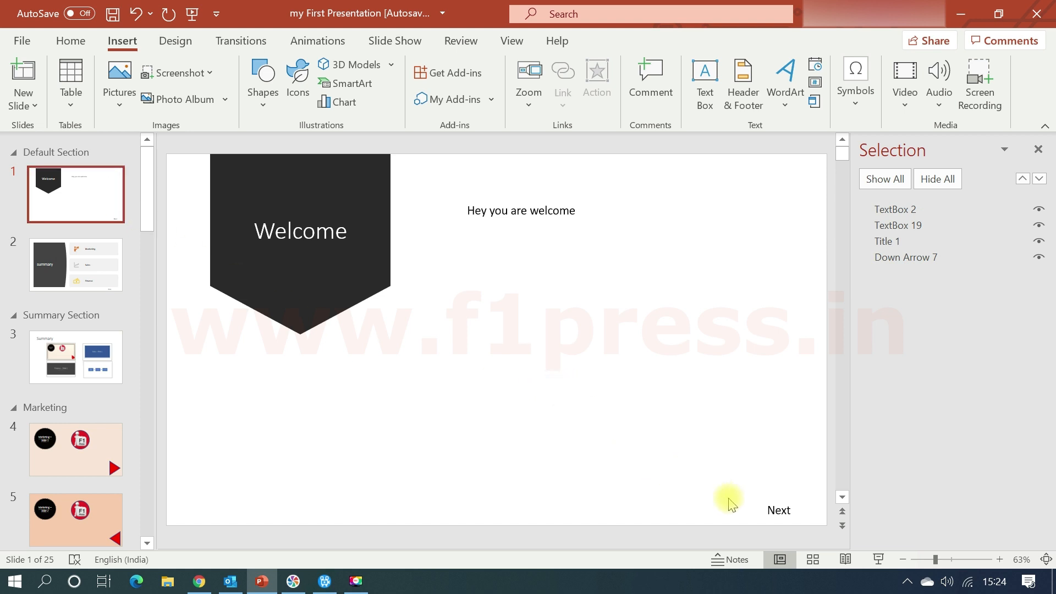
left_click(764, 513)
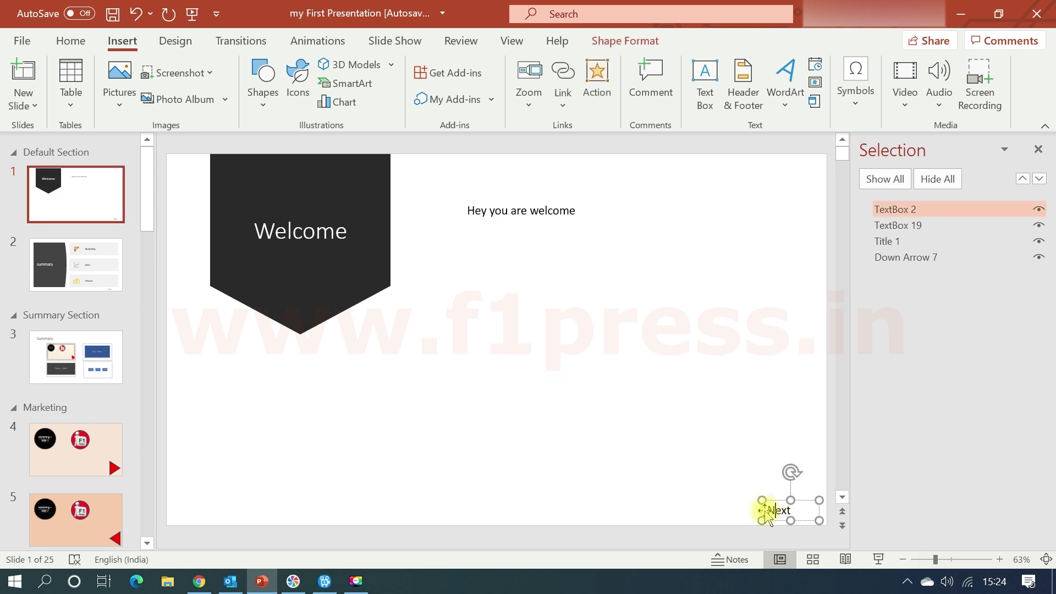
left_click(790, 500)
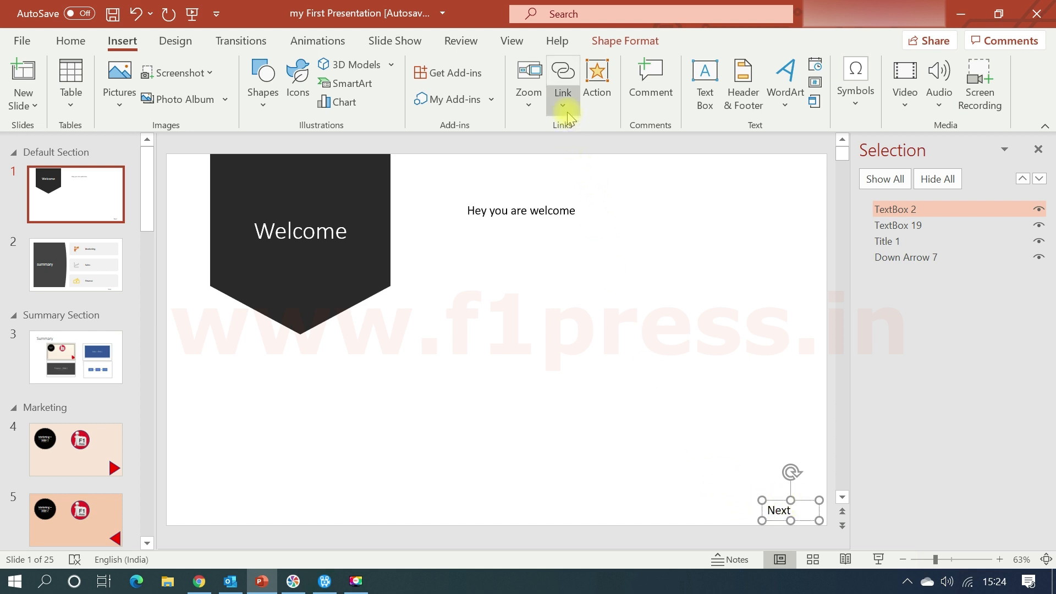
left_click(565, 77)
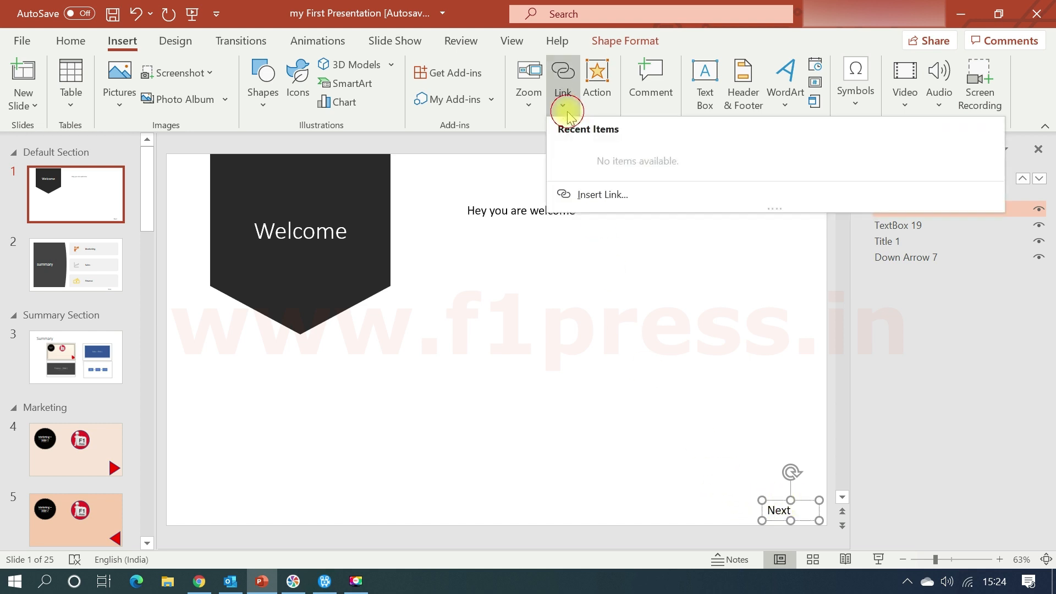
left_click(607, 197)
left_click_drag(567, 187, 547, 148)
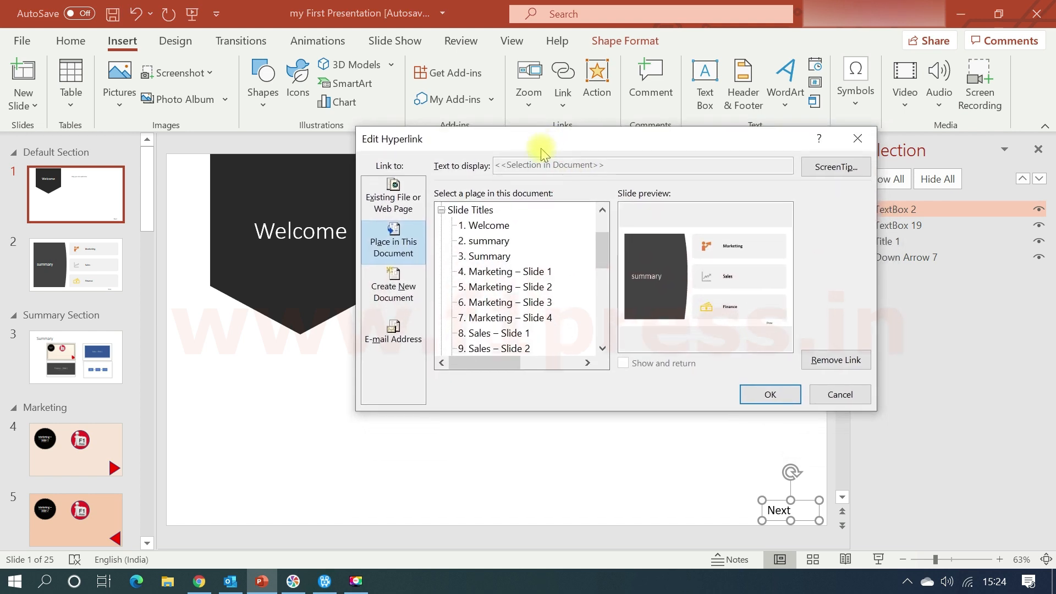
Look through the current folder, browsed pages and recent files offered as existing file or web page link targets.
left_click(398, 192)
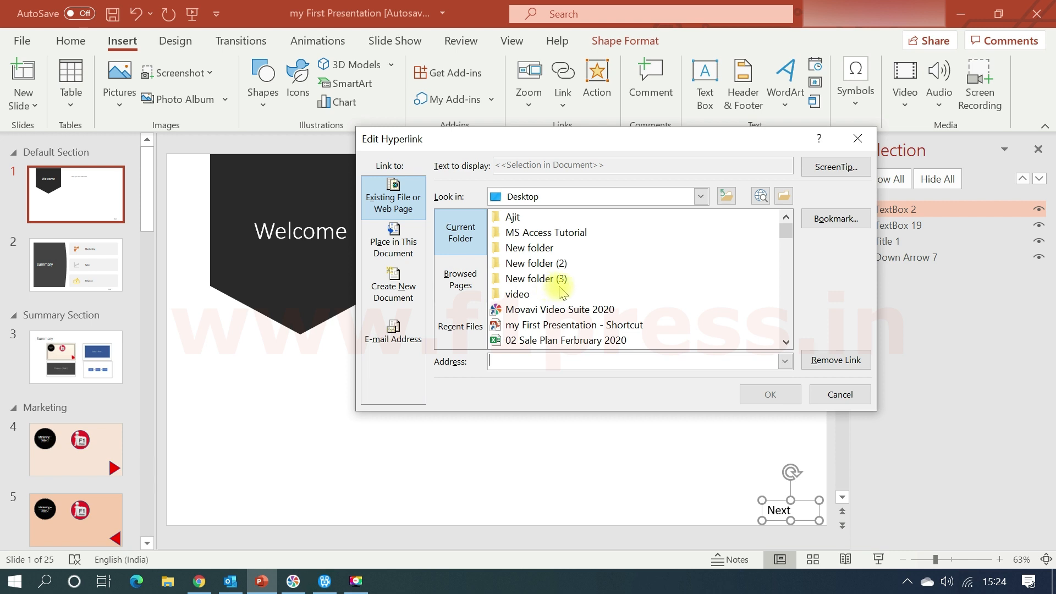
scroll(561, 292, "down", 6)
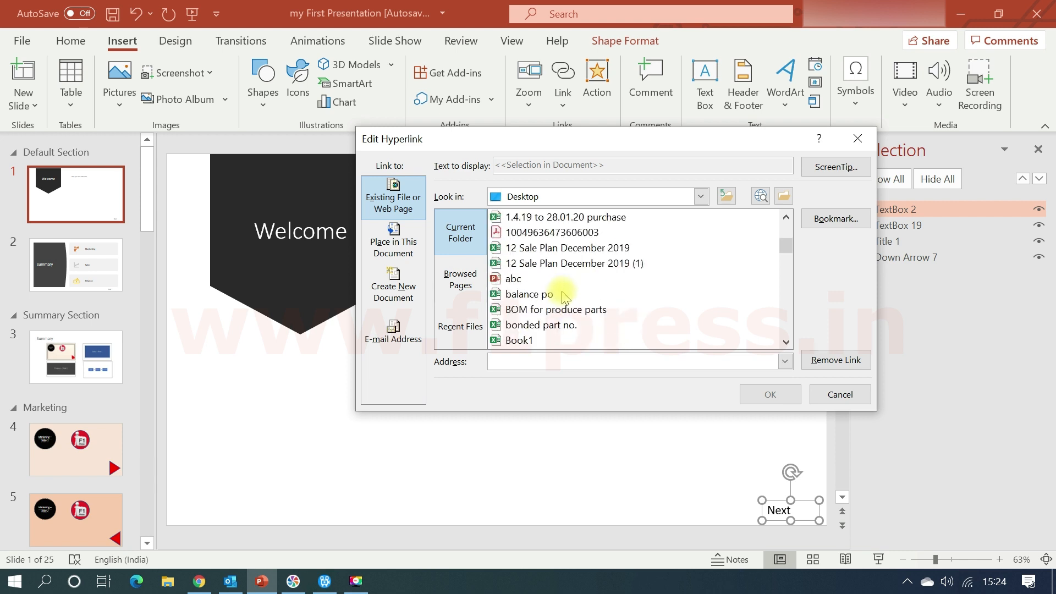
left_click(466, 289)
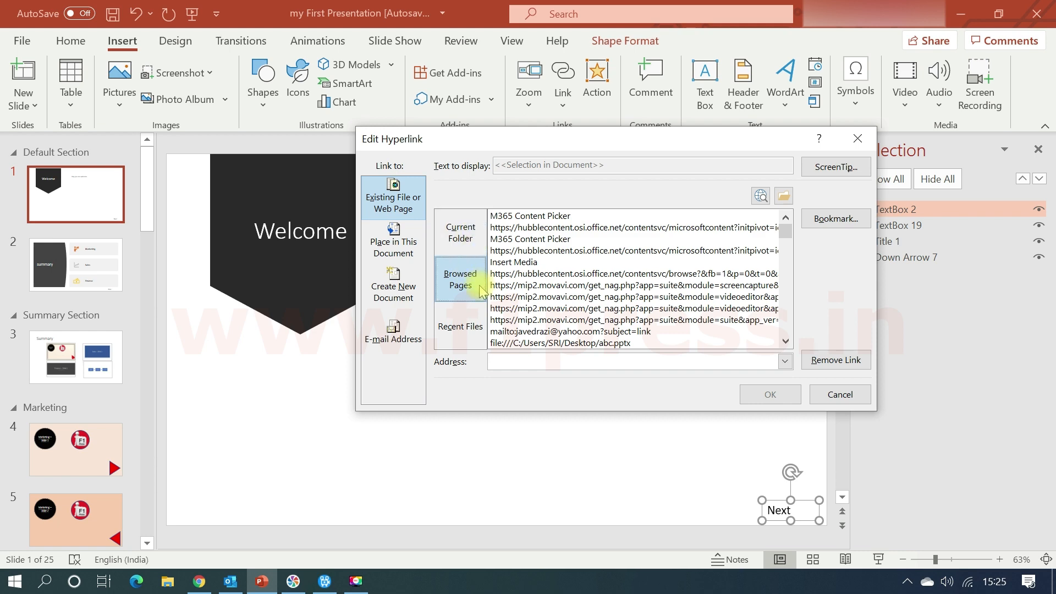
scroll(539, 281, "down", 2)
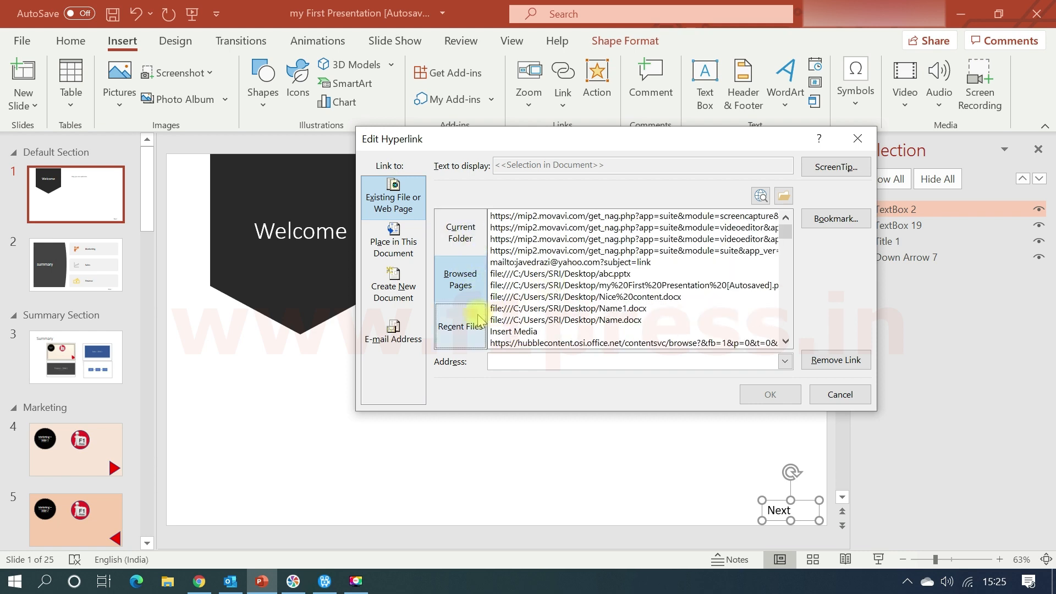
left_click(461, 326)
scroll(526, 311, "down", 5)
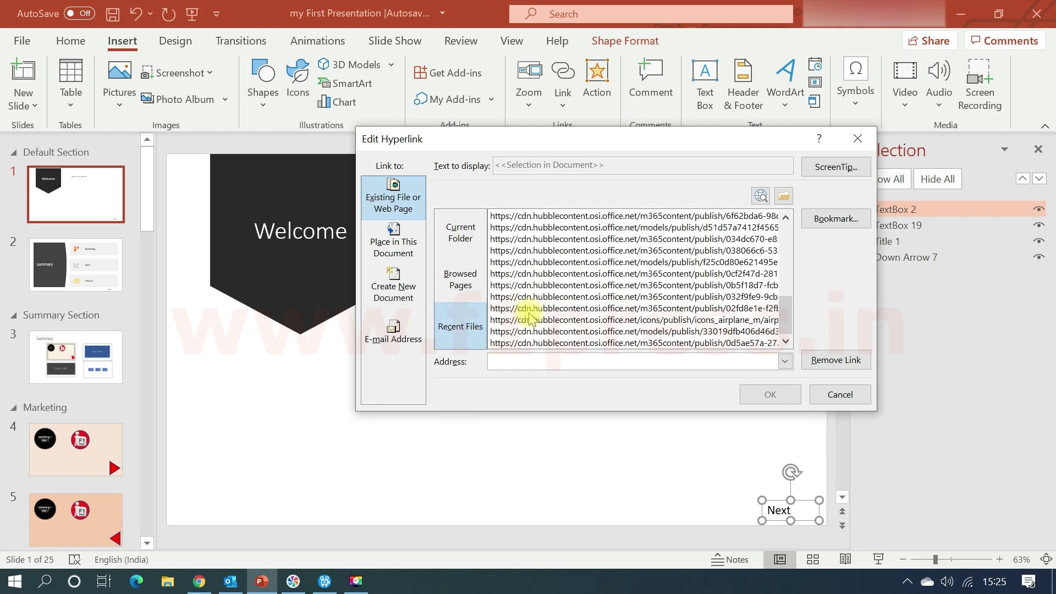
Link the "Next" text box to the slide "4. Marketing – Slide 1" in this document.
left_click(405, 238)
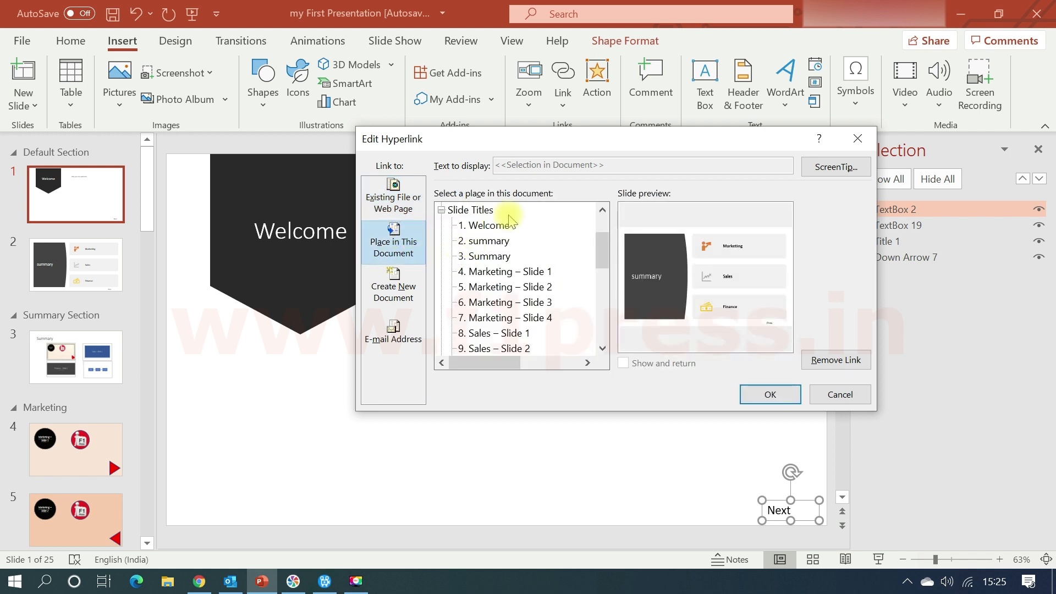
left_click(497, 336)
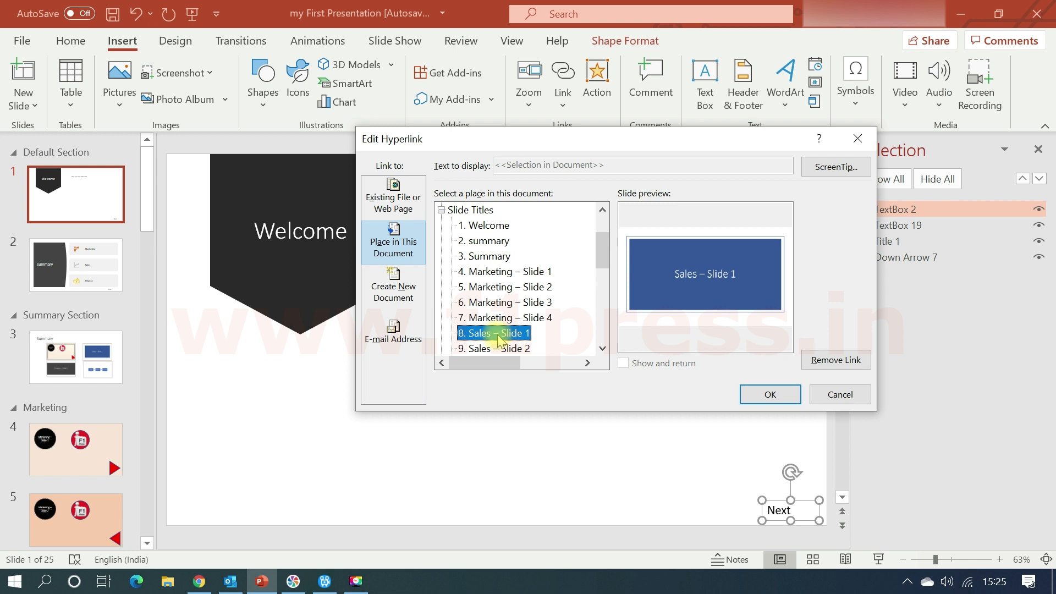
left_click(523, 273)
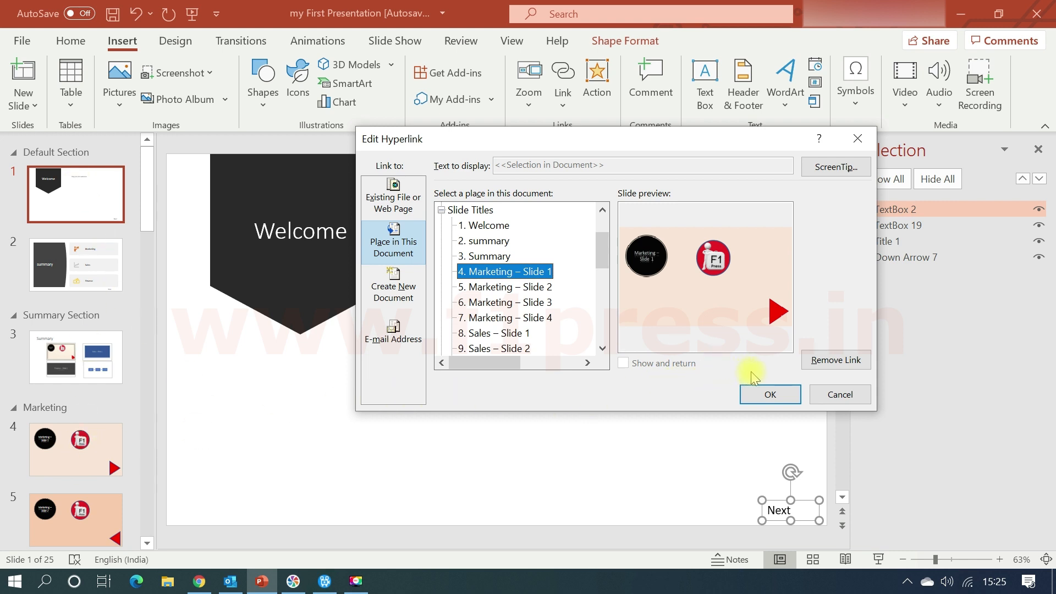
left_click(764, 395)
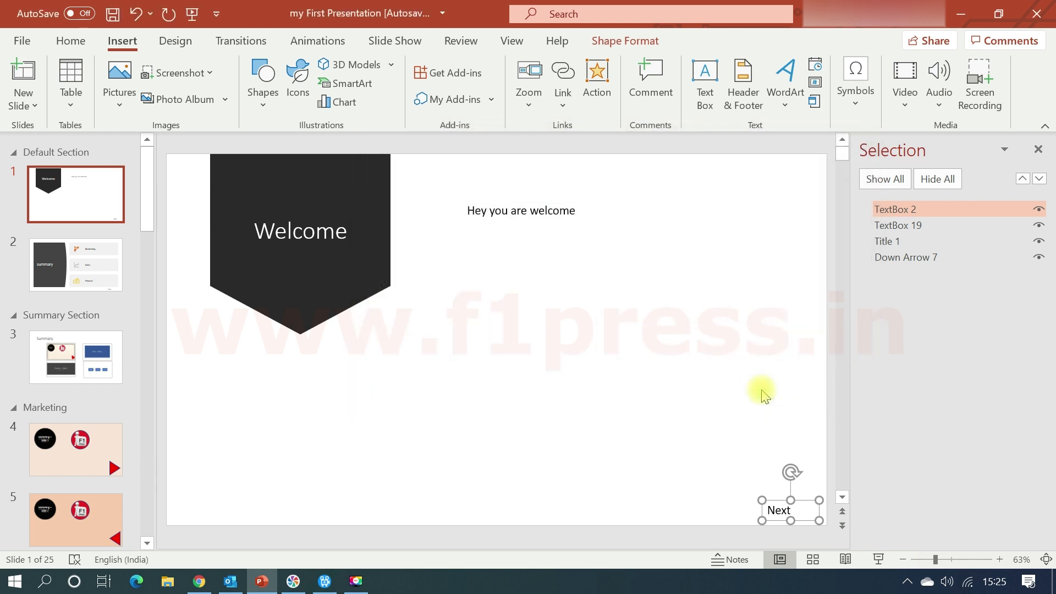
Test the "Next" text box's hyperlink by following it from the Welcome slide.
left_click(704, 427)
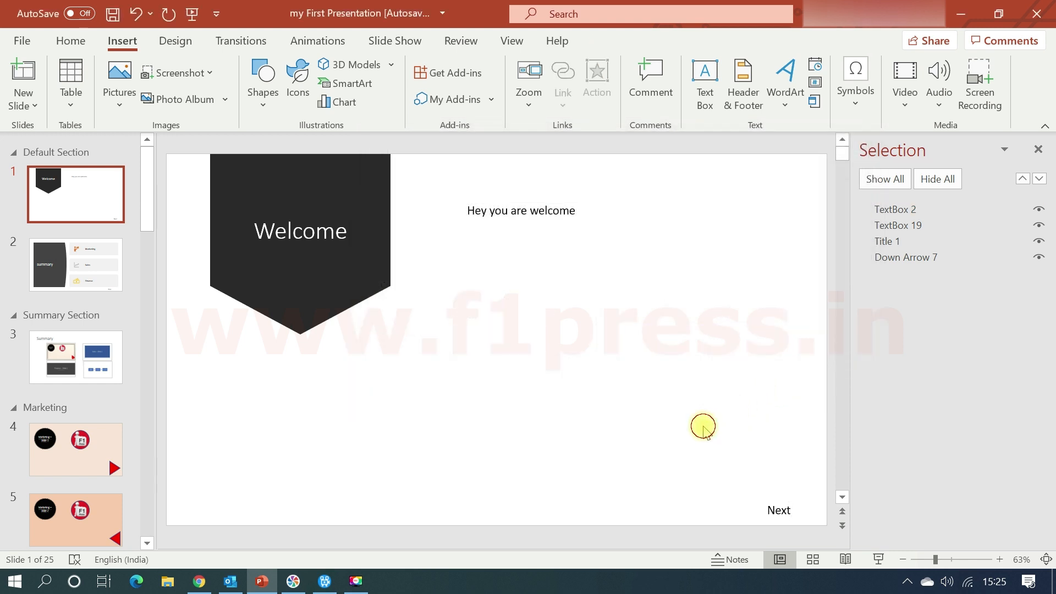
left_click(778, 514)
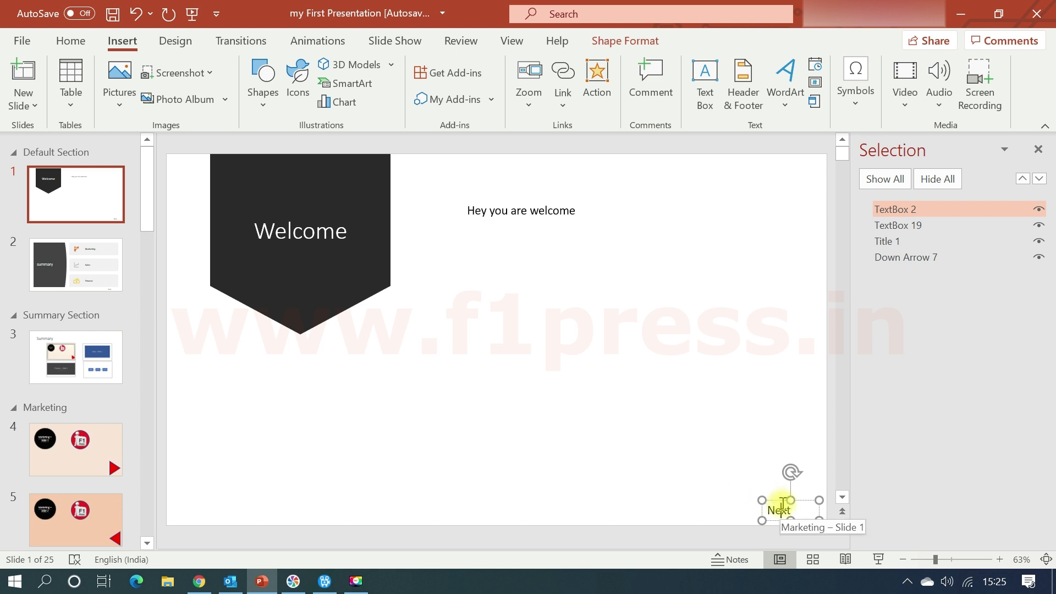
left_click(681, 494)
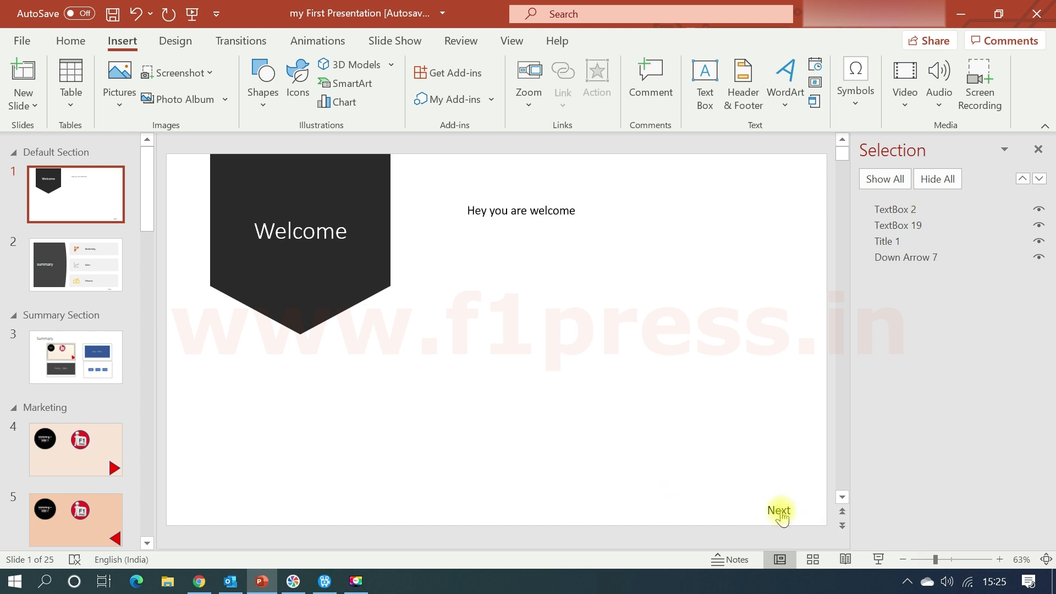
left_click(781, 510, "ctrl")
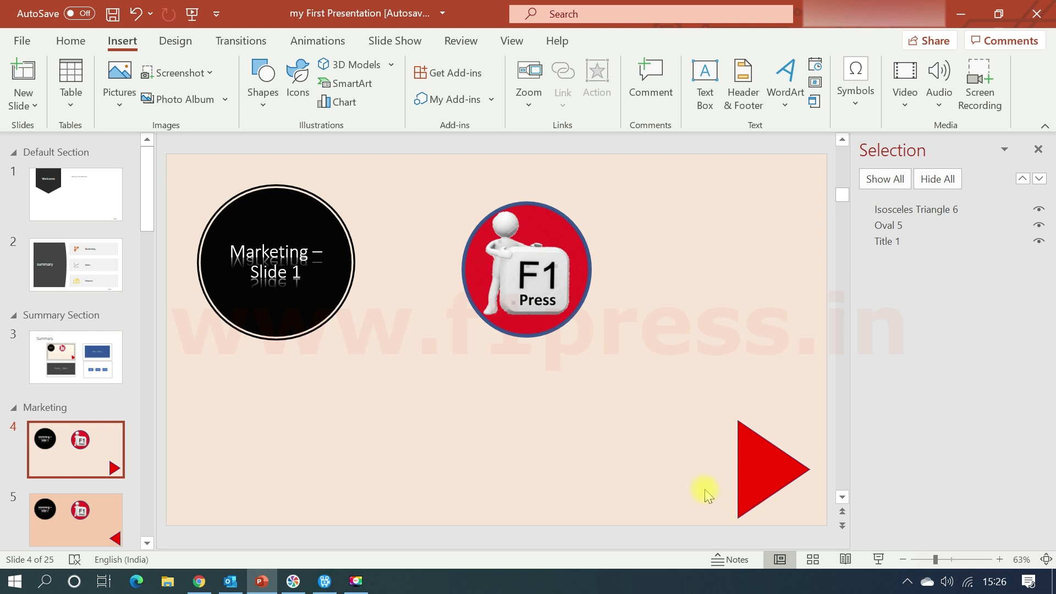
Start inserting a link at the "Prev" text on slide 2 and look through the places in this document.
left_click(65, 209)
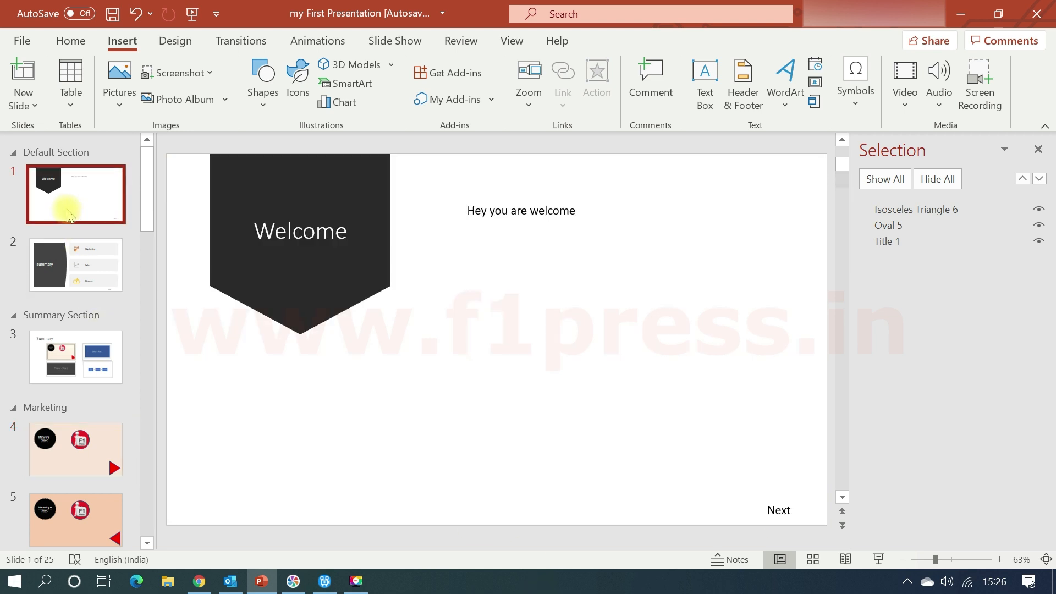
scroll(614, 348, "down", 1)
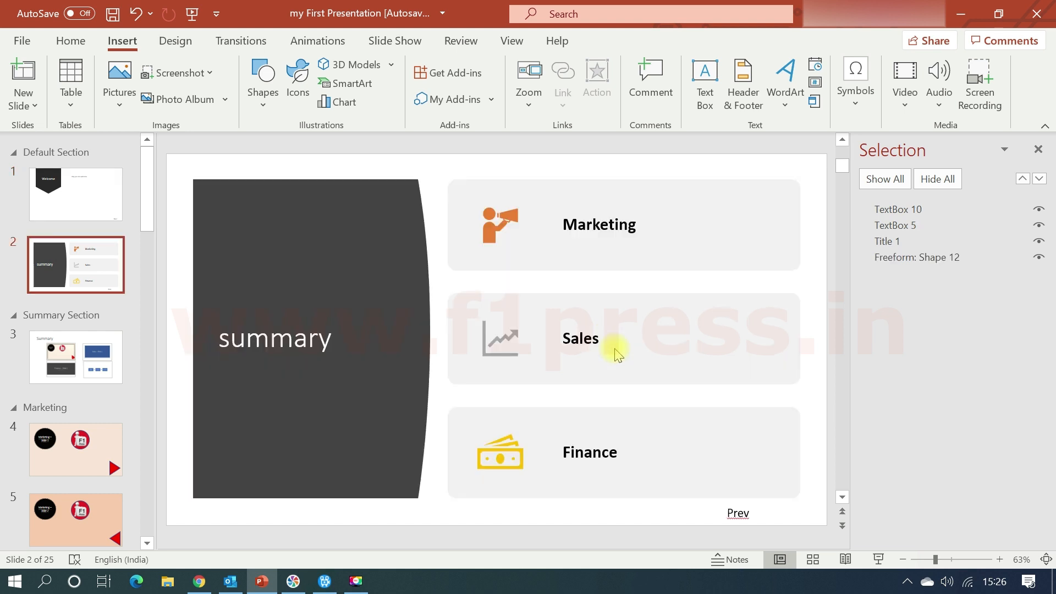
left_click(747, 513)
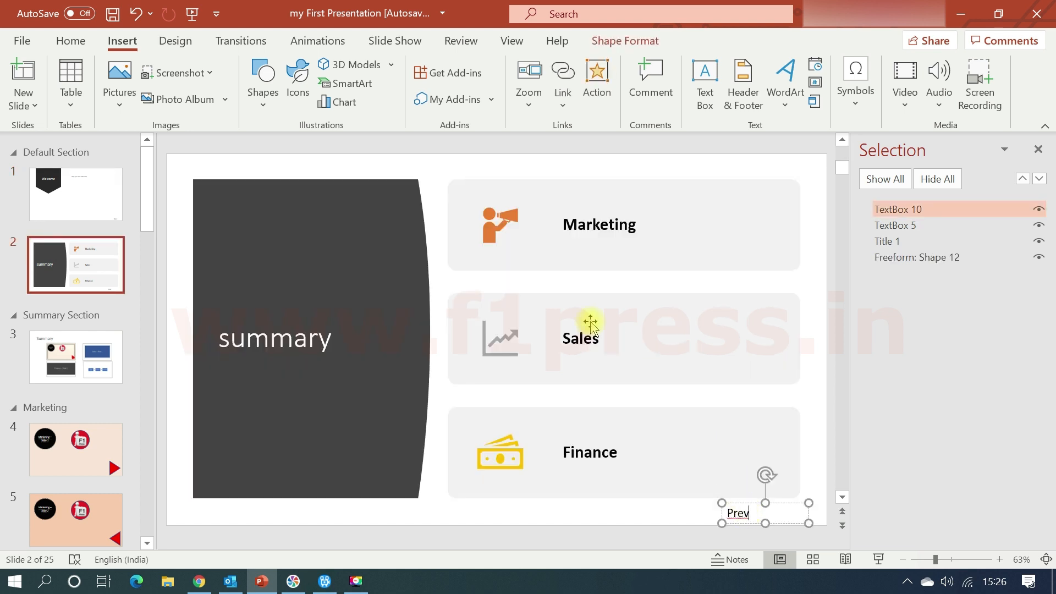
left_click(551, 112)
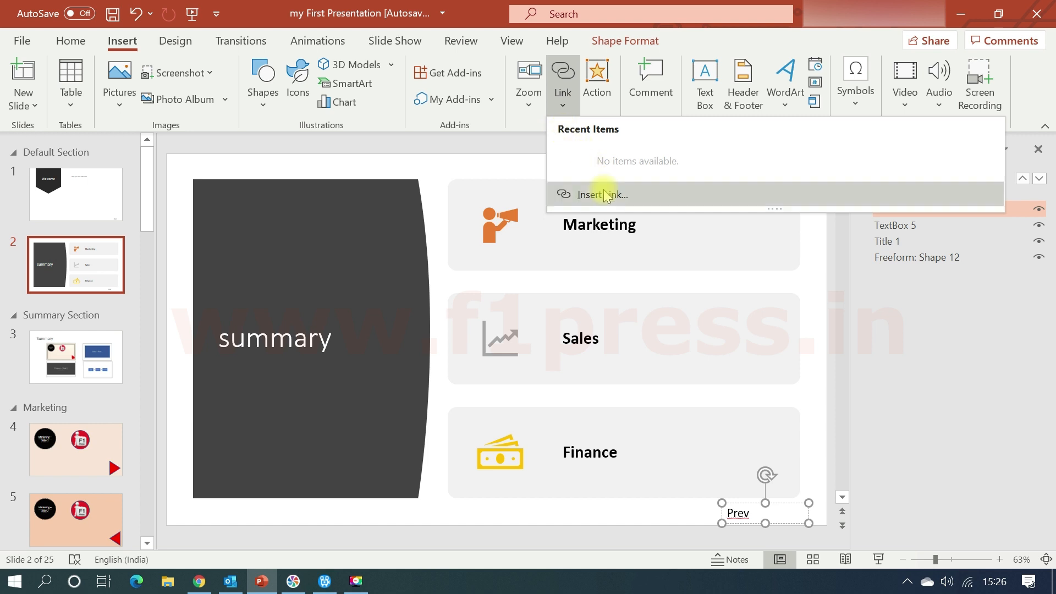
left_click(603, 194)
scroll(529, 339, "down", 1)
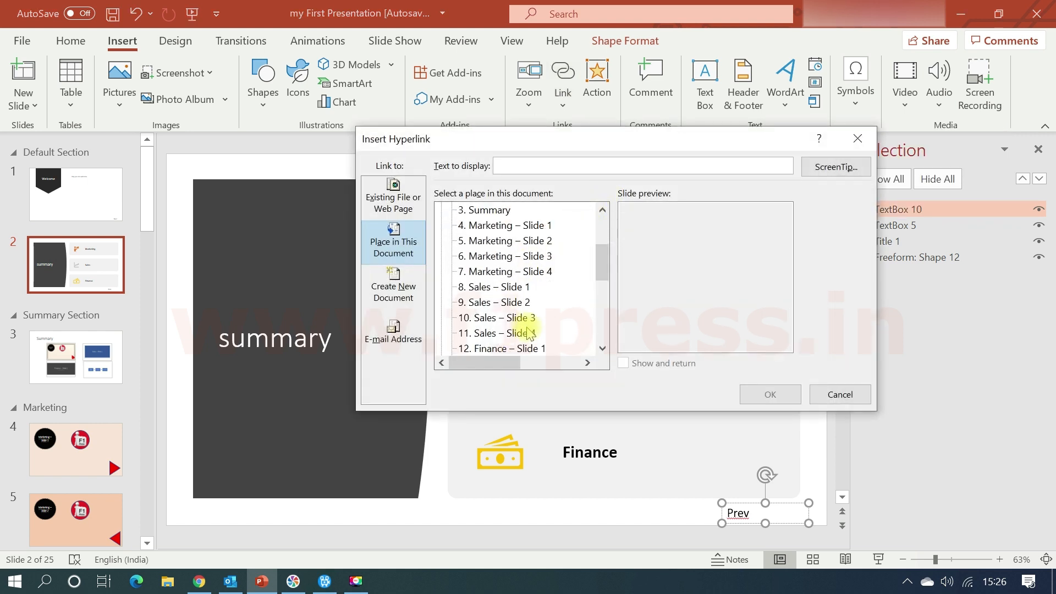
scroll(528, 330, "up", 1)
Insert a link to a new document named xyz, displayed as "my new ppt", with the document opened for editing now.
left_click(400, 299)
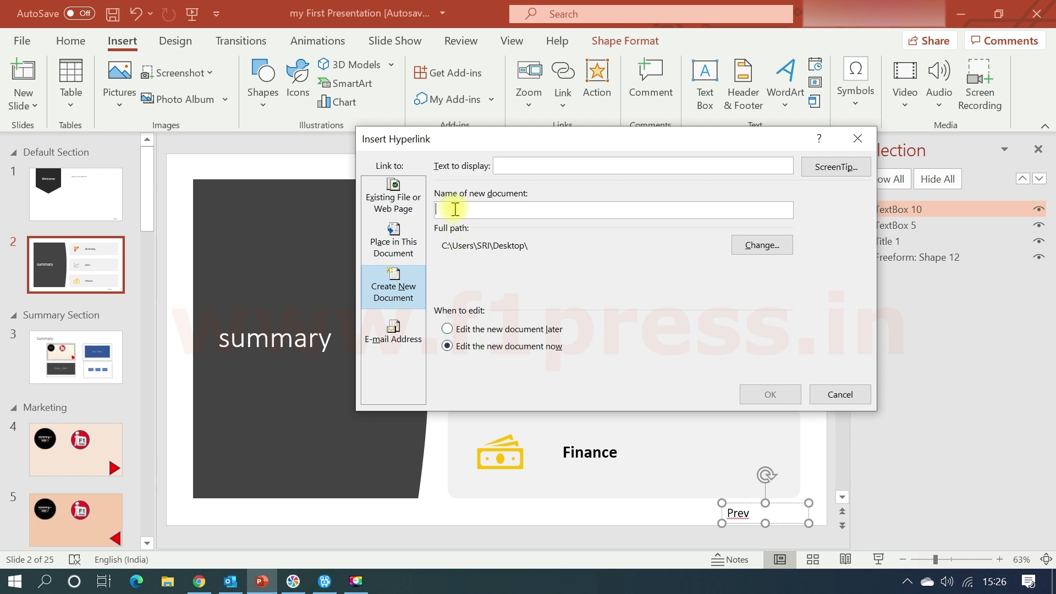
type("xyz")
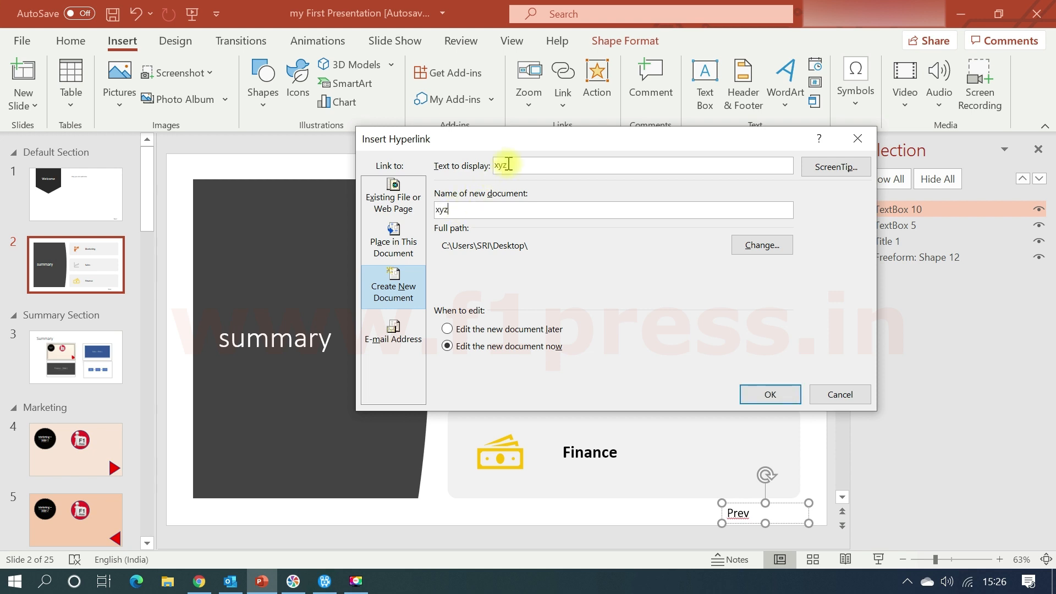
double_click(520, 166)
type("my new ppt")
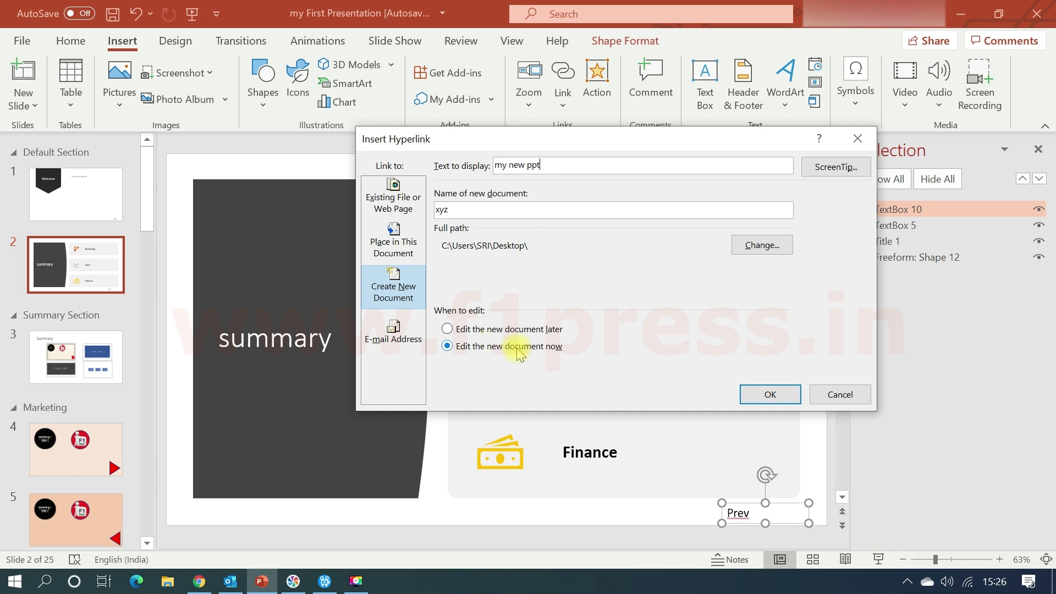
left_click(781, 394)
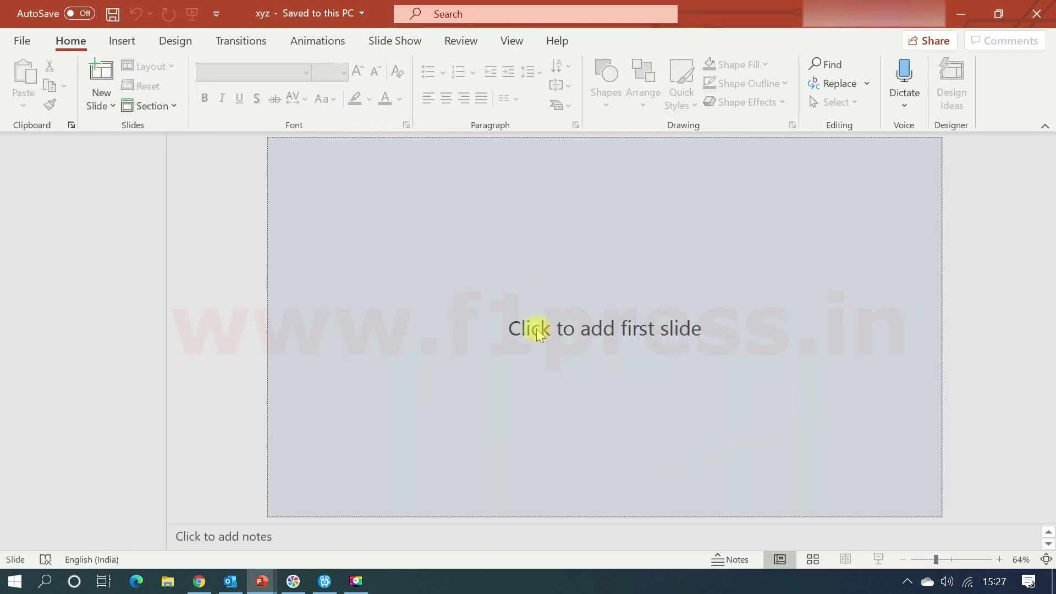
Enter "I created new ppt through link" as the title of the new xyz presentation's first slide.
left_click(536, 330)
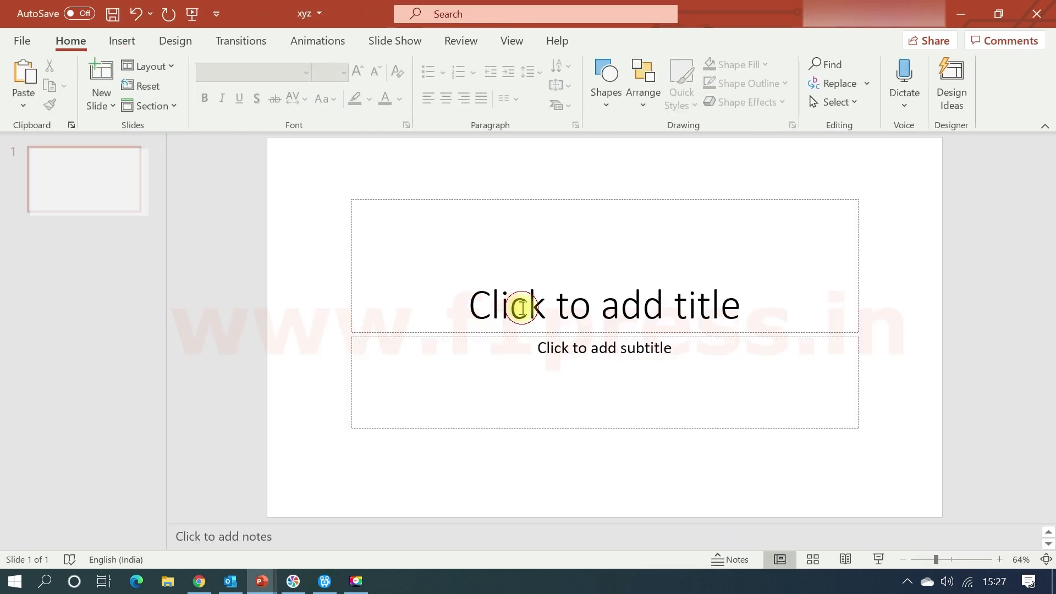
left_click(473, 299)
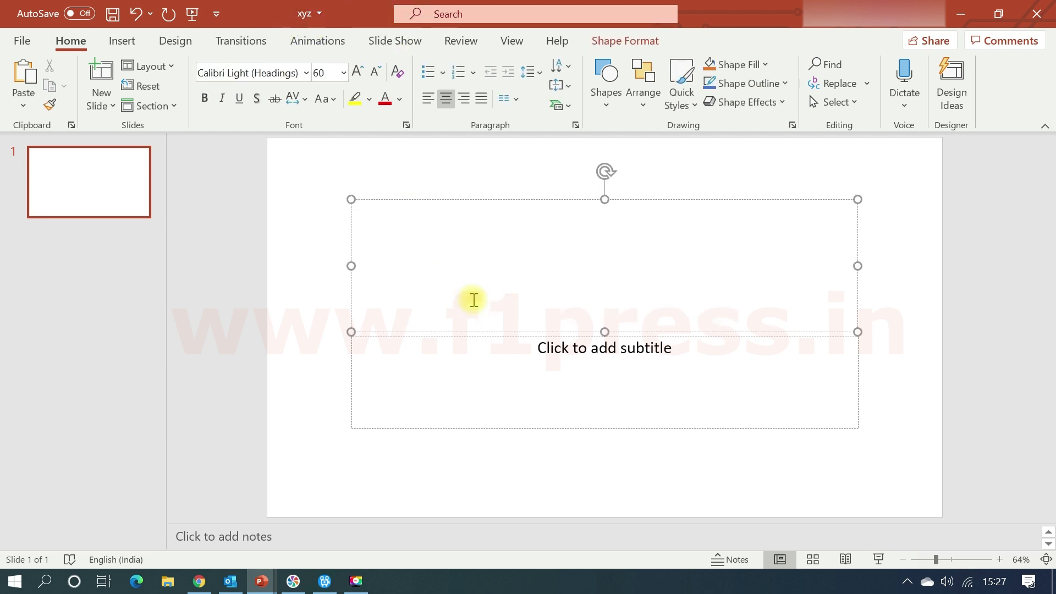
type("I cre")
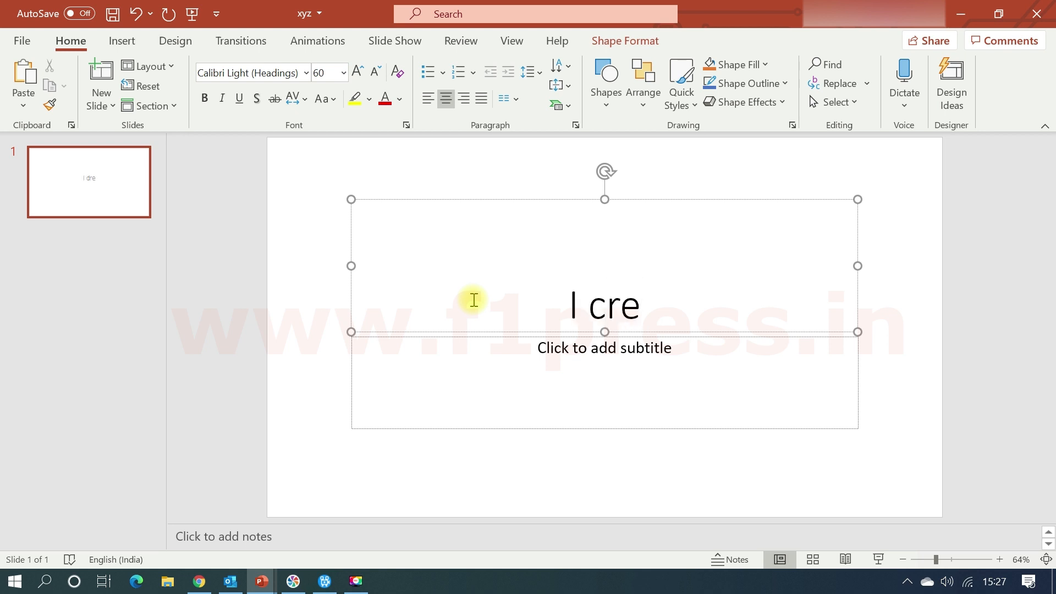
type("ate")
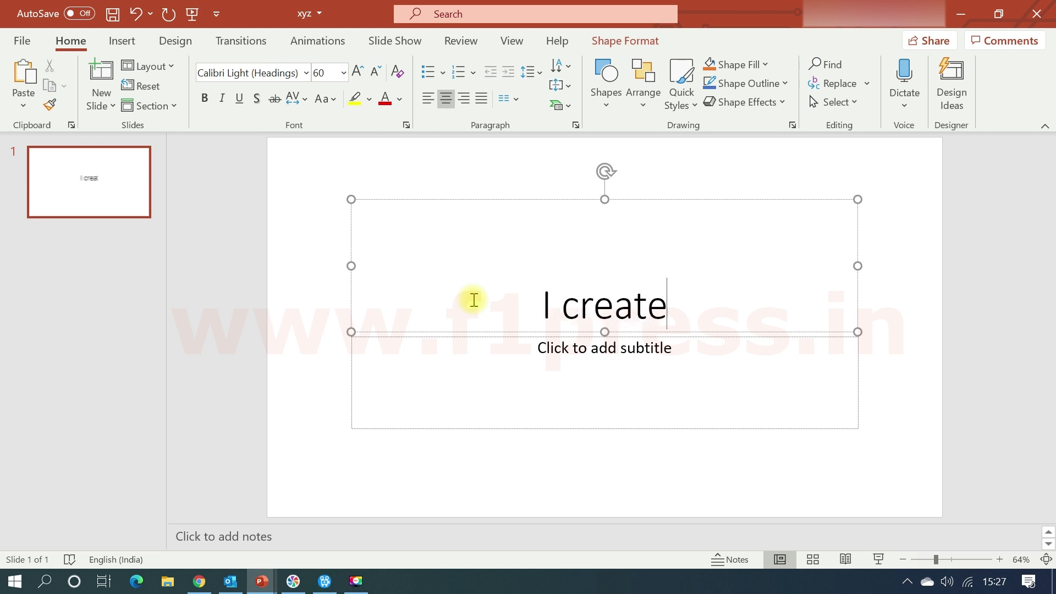
type("d new ")
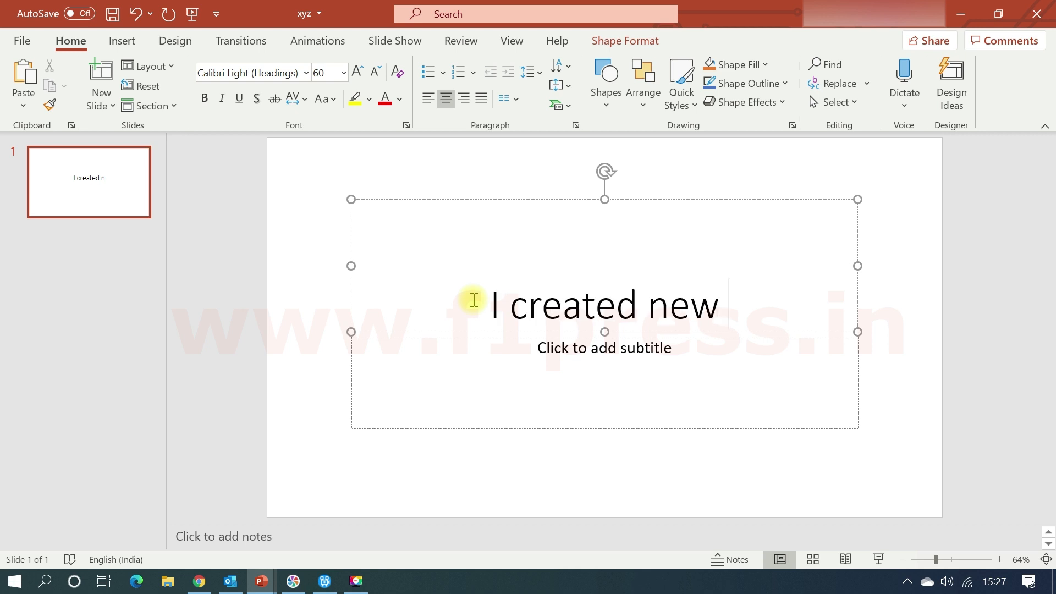
type("ppt thr")
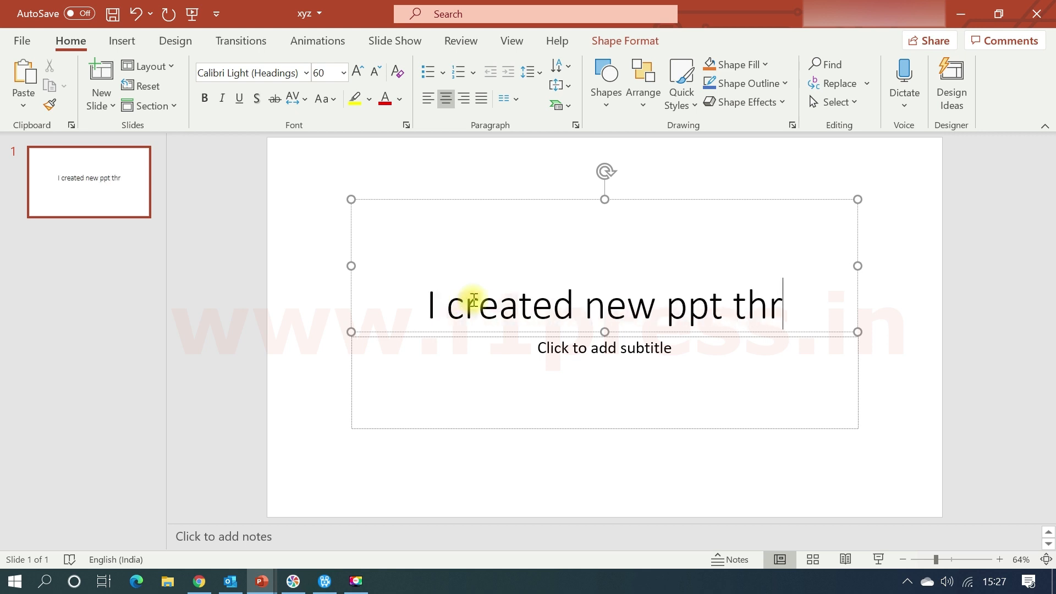
type("ough")
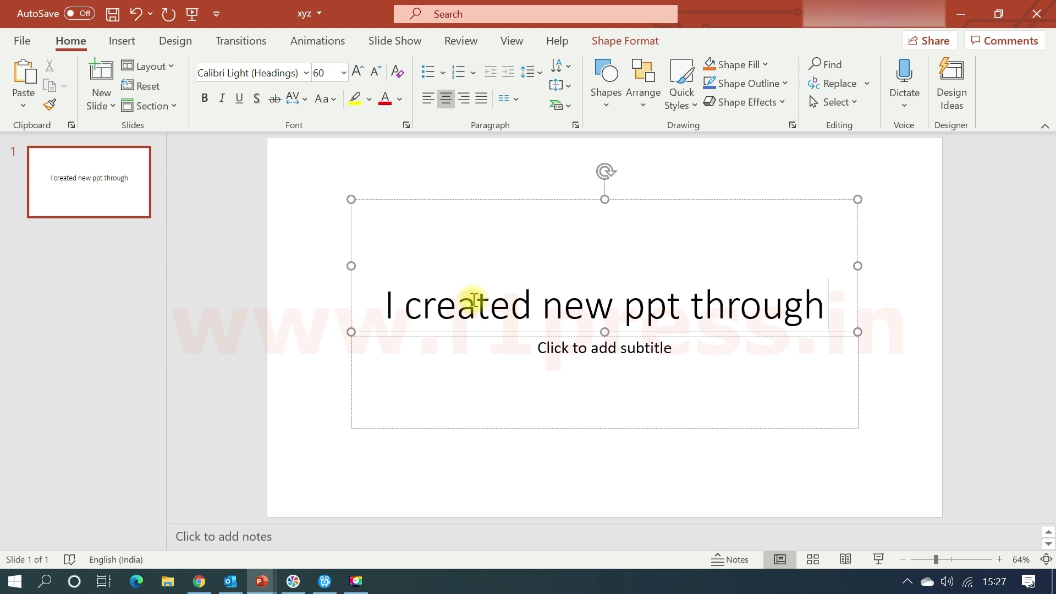
type(" link")
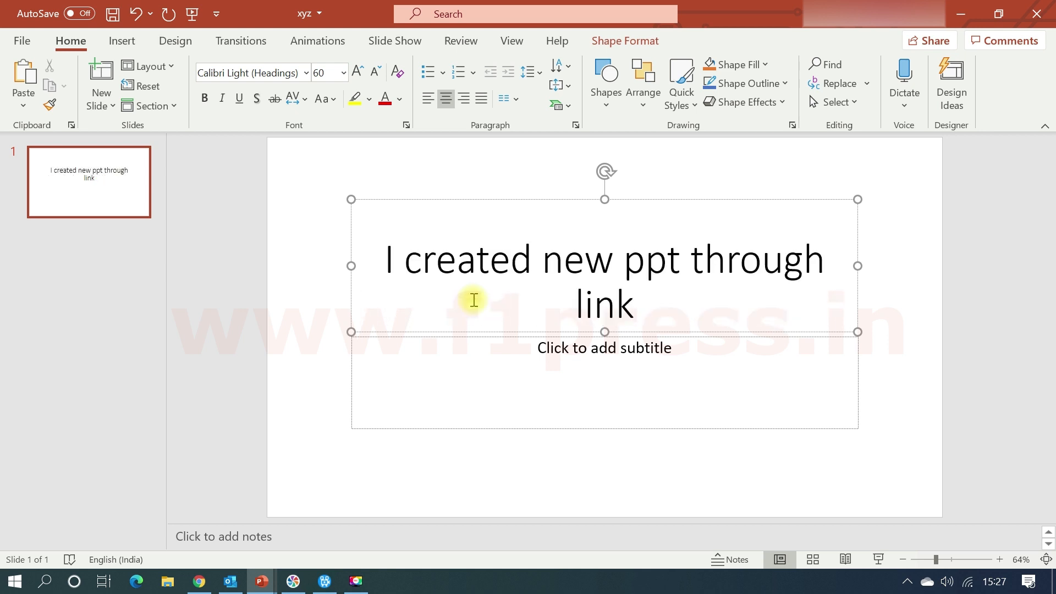
type(" command")
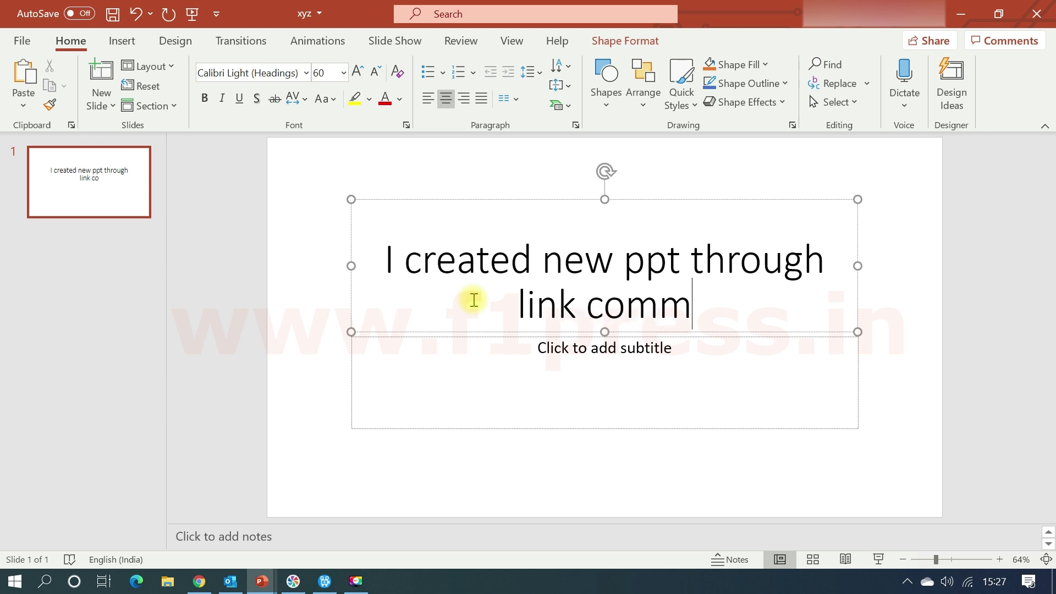
Append the word "command" to the xyz presentation's title, and close the presentation with its changes saved.
left_click(447, 401)
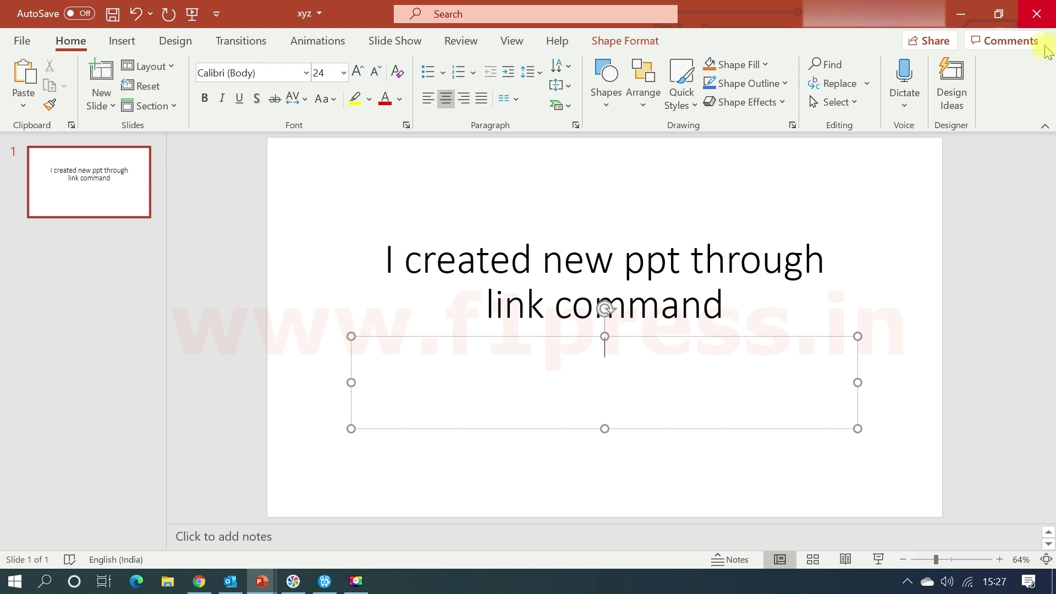
left_click(1045, 15)
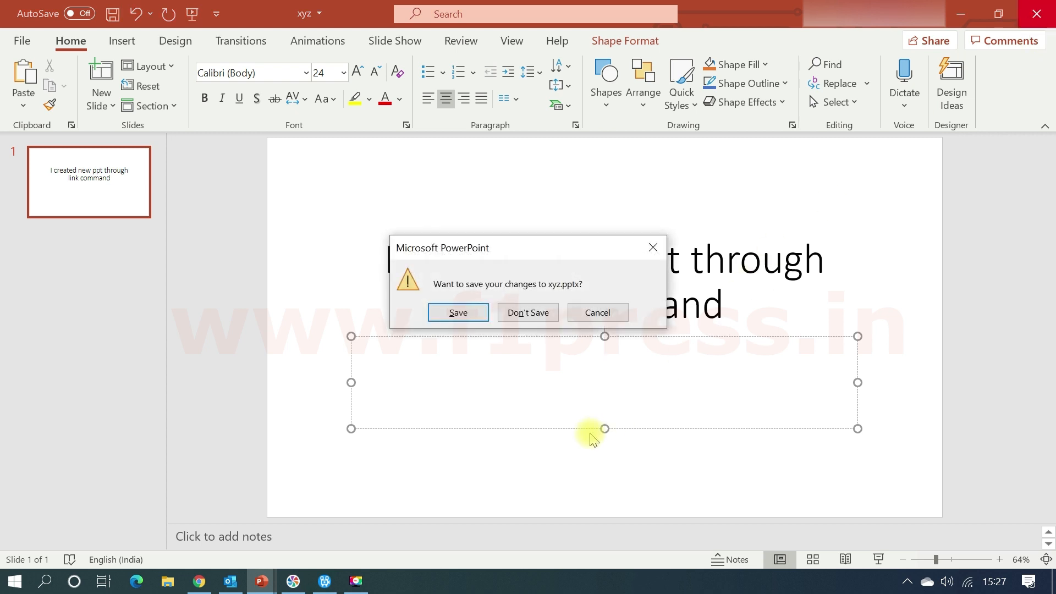
left_click(457, 312)
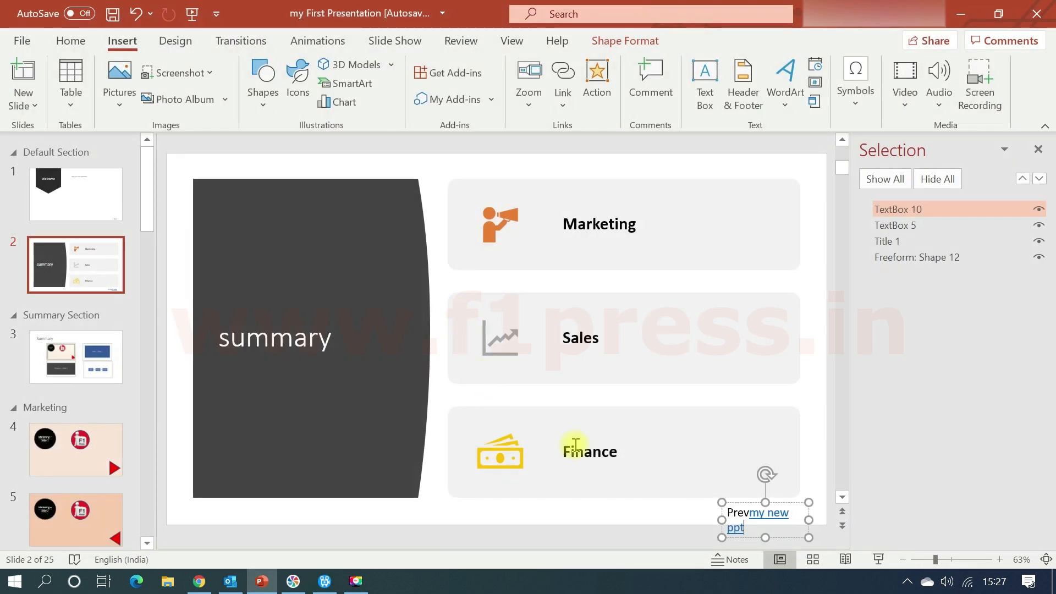
Widen the link text box on slide 2 to fit one line and remove the word "Prev" before "my new ppt".
left_click_drag(722, 519, 694, 520)
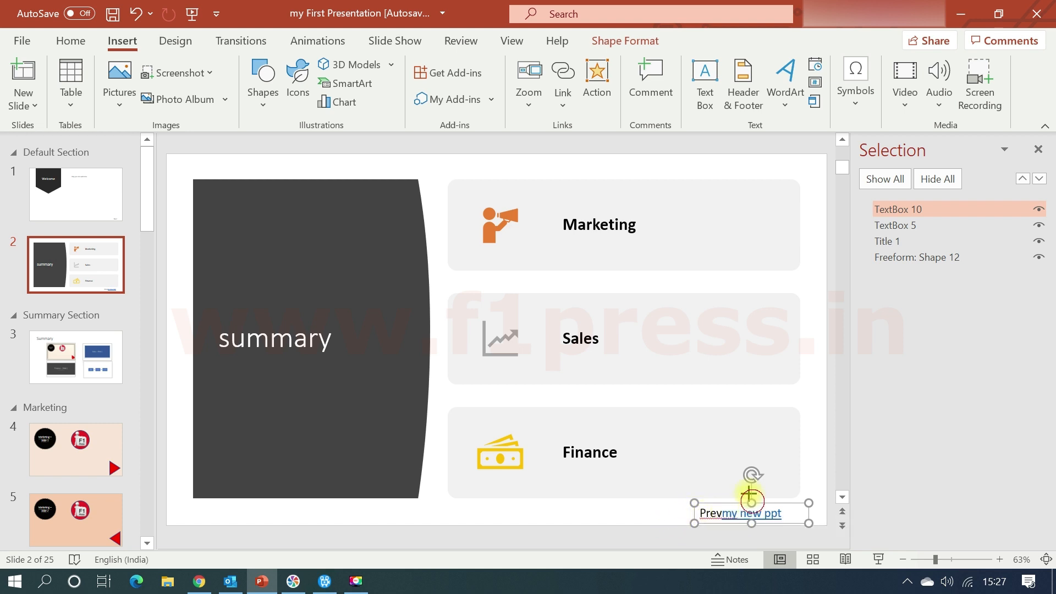
left_click(722, 514)
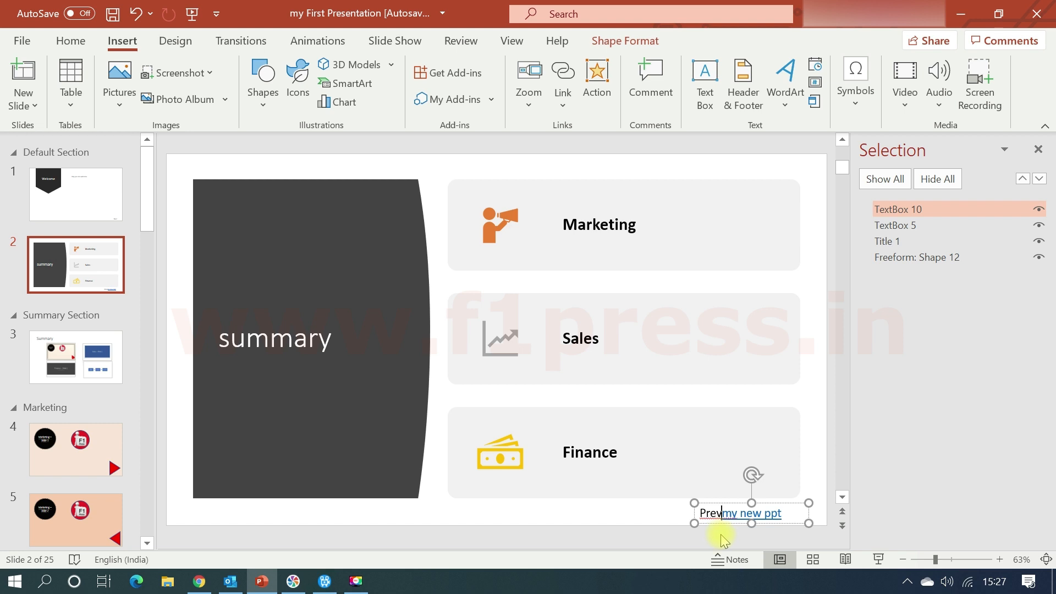
key("ctrl+z")
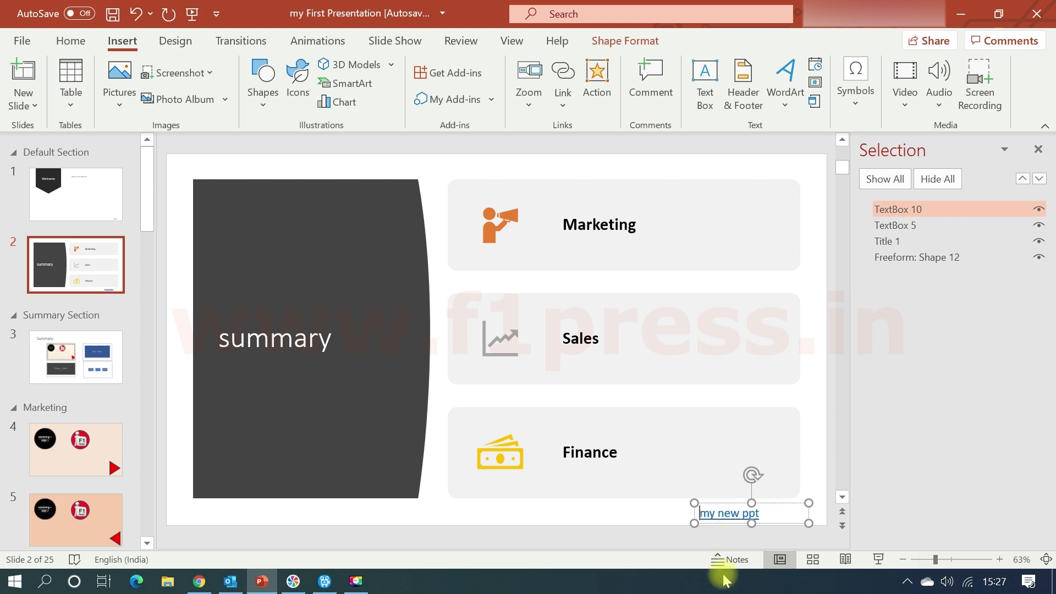
left_click(680, 528)
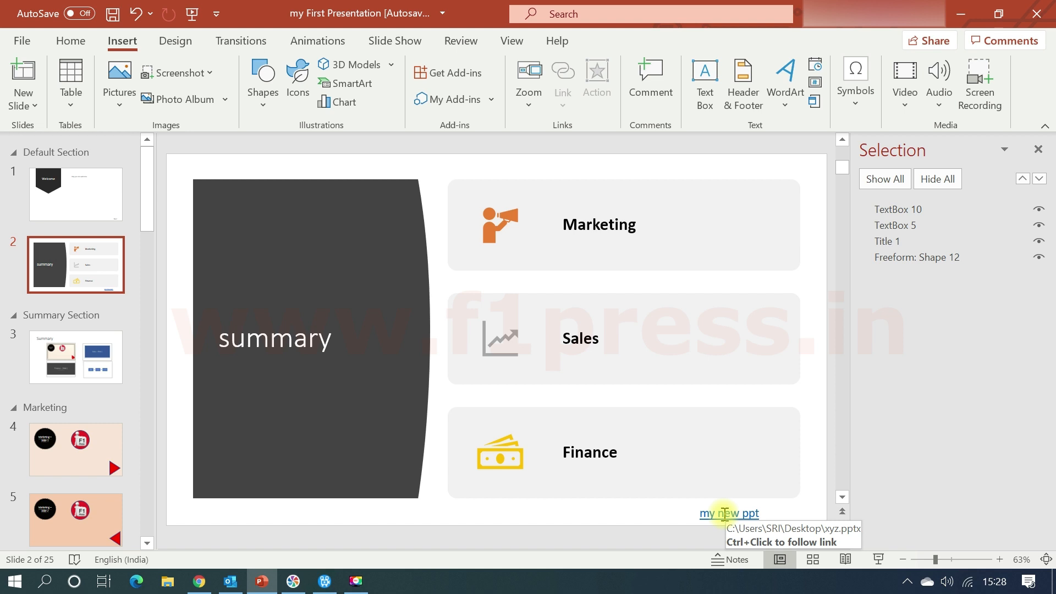
Test the "my new ppt" link twice, closing the xyz presentation each time.
left_click(725, 515, "ctrl")
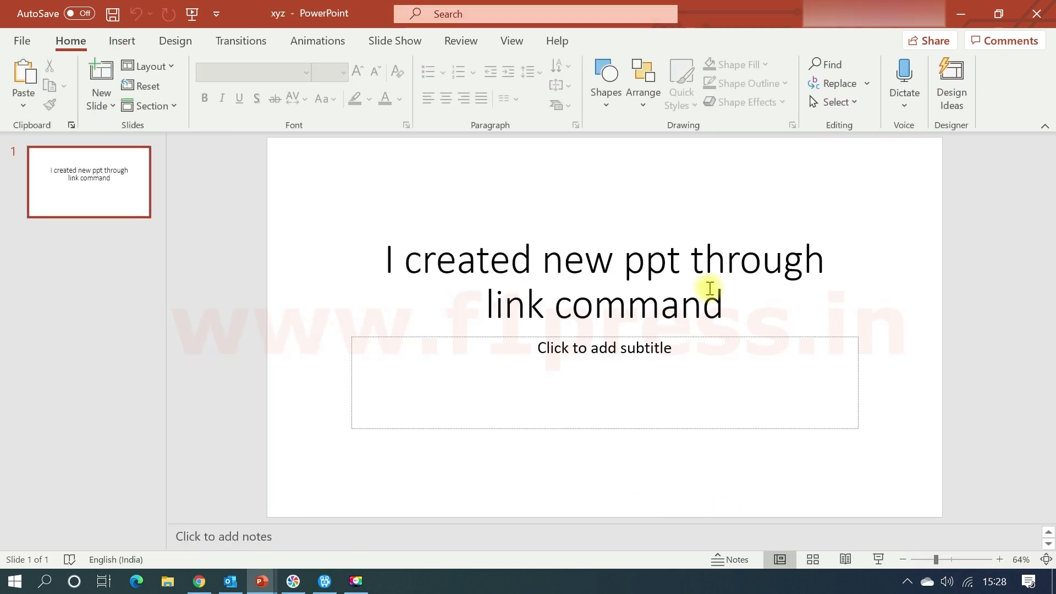
left_click(1042, 15)
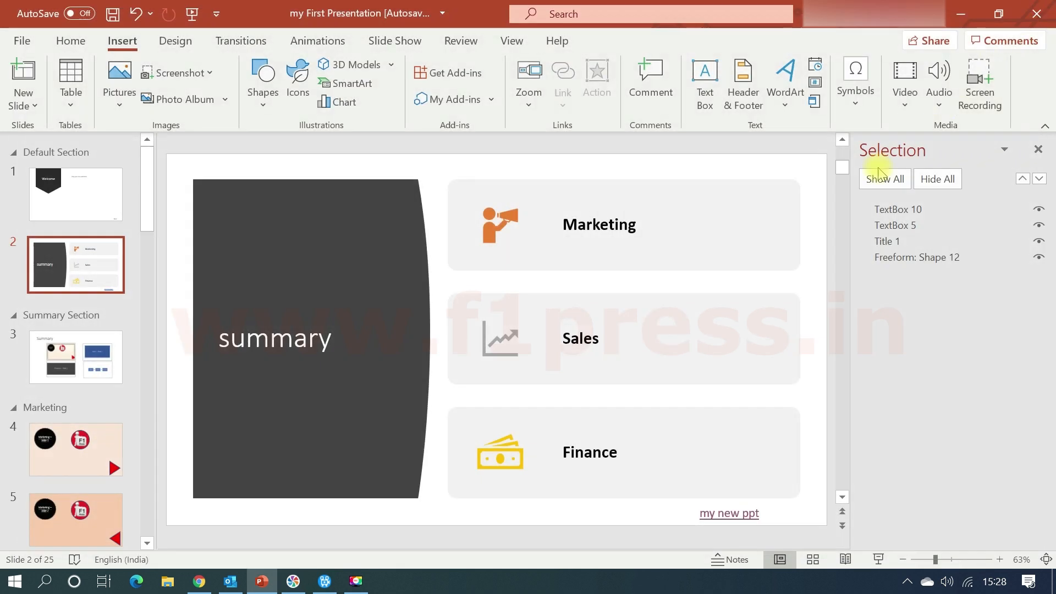
left_click(739, 516, "ctrl")
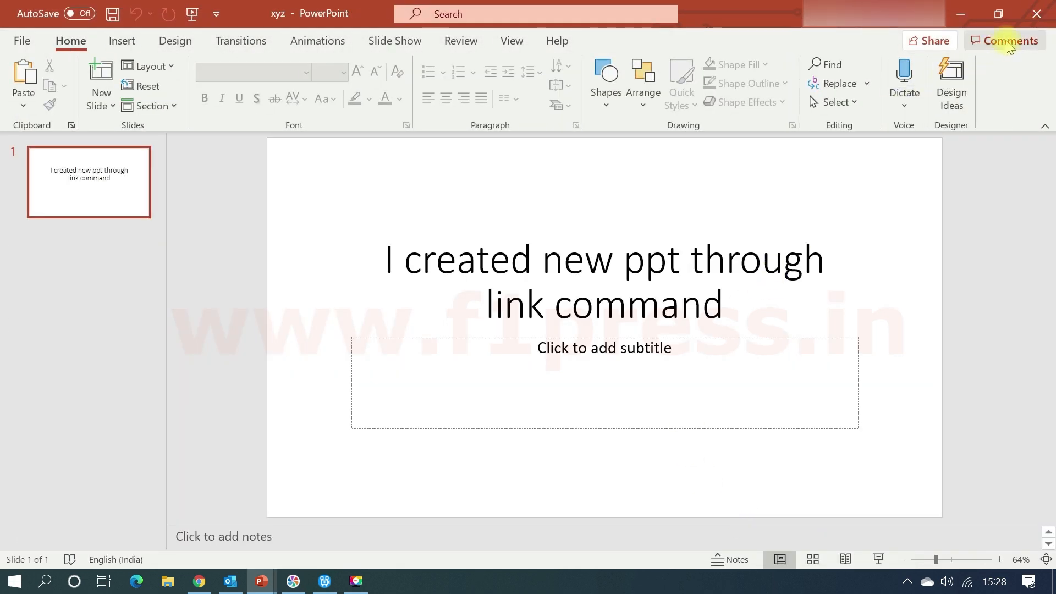
left_click(1037, 12)
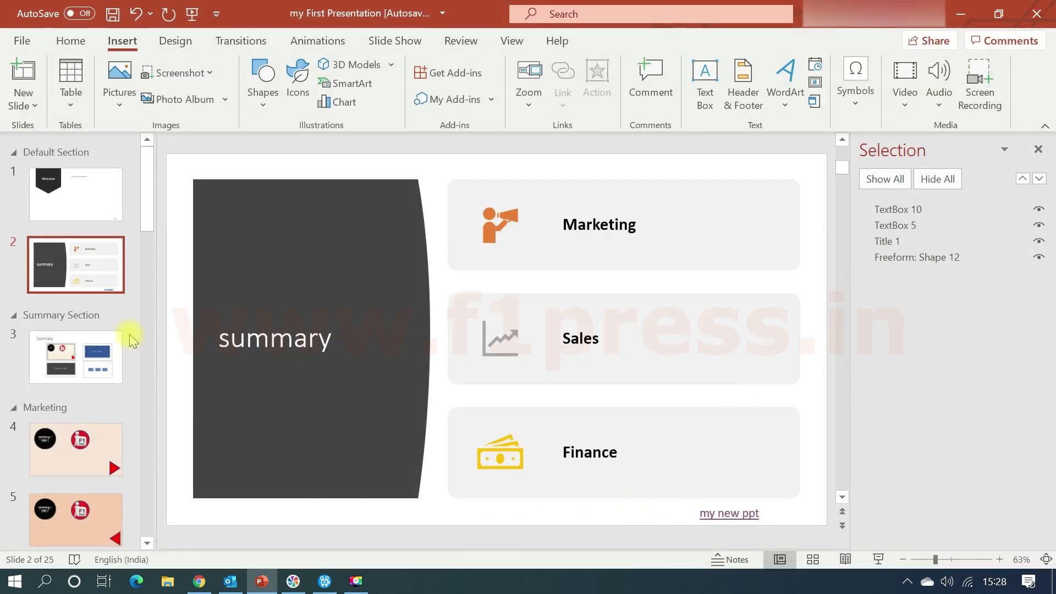
View the Summary slide 3 and go to the "Marketing – Slide 1" slide.
left_click(110, 358)
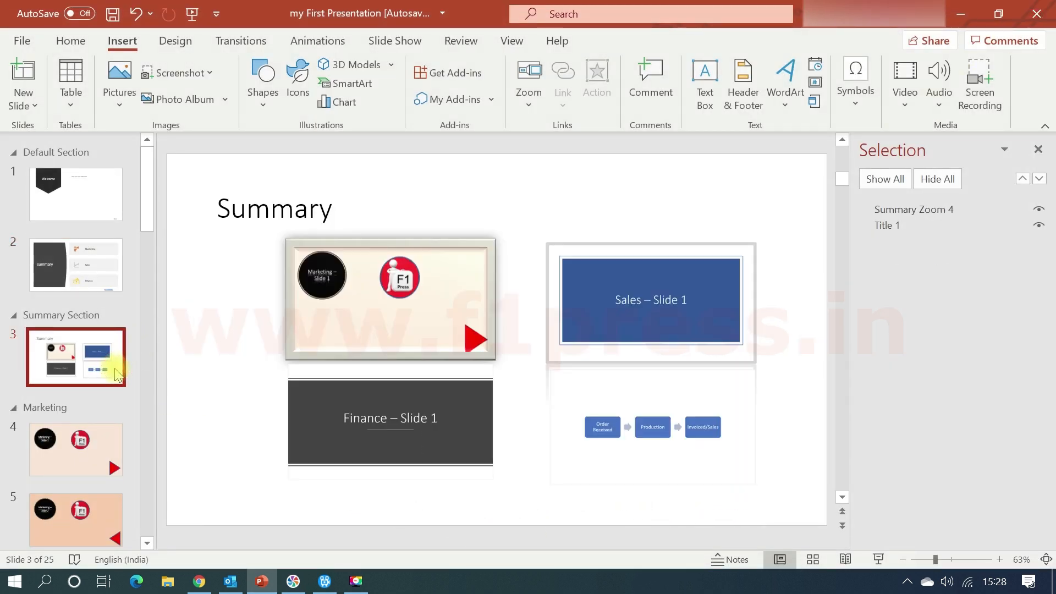
left_click(644, 487)
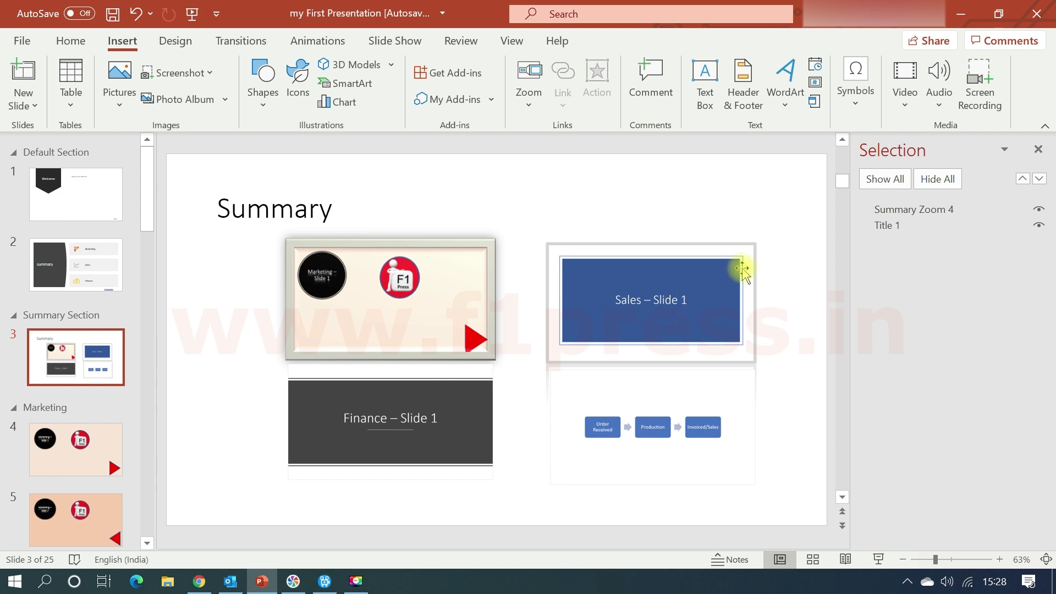
left_click(93, 464)
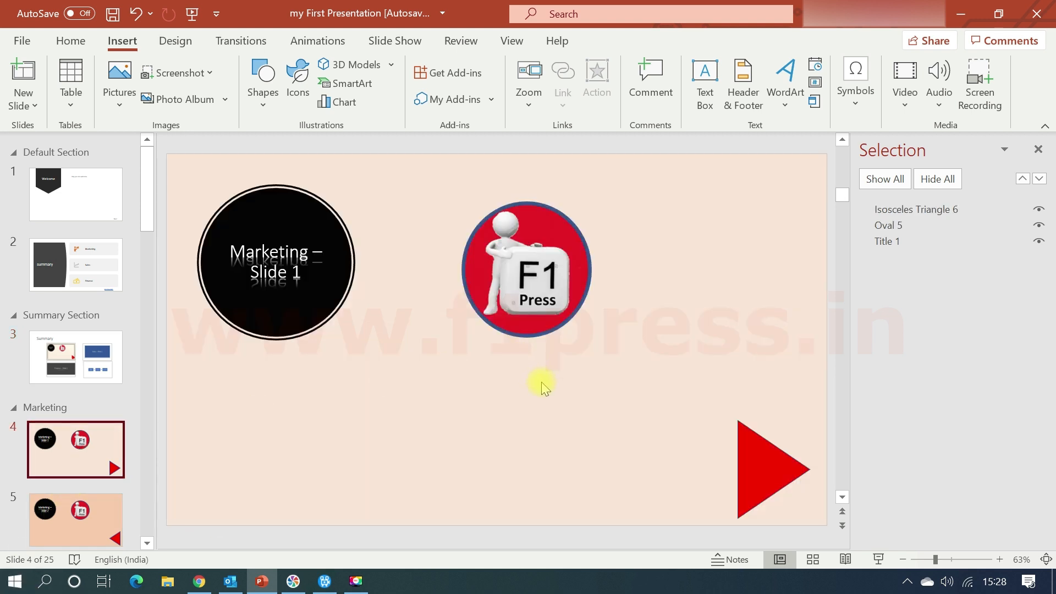
left_click(605, 467)
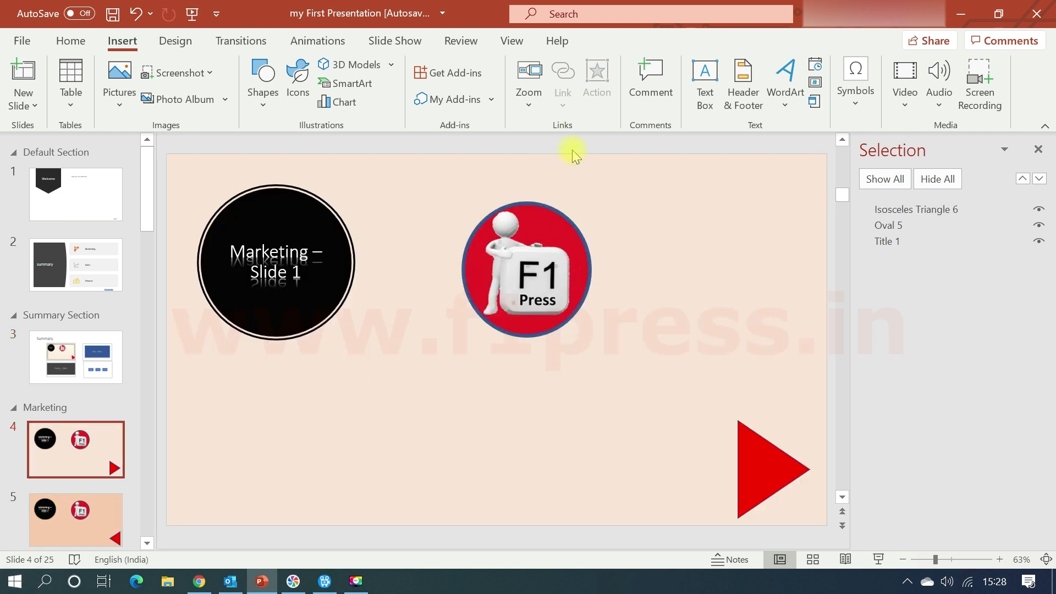
left_click(769, 436)
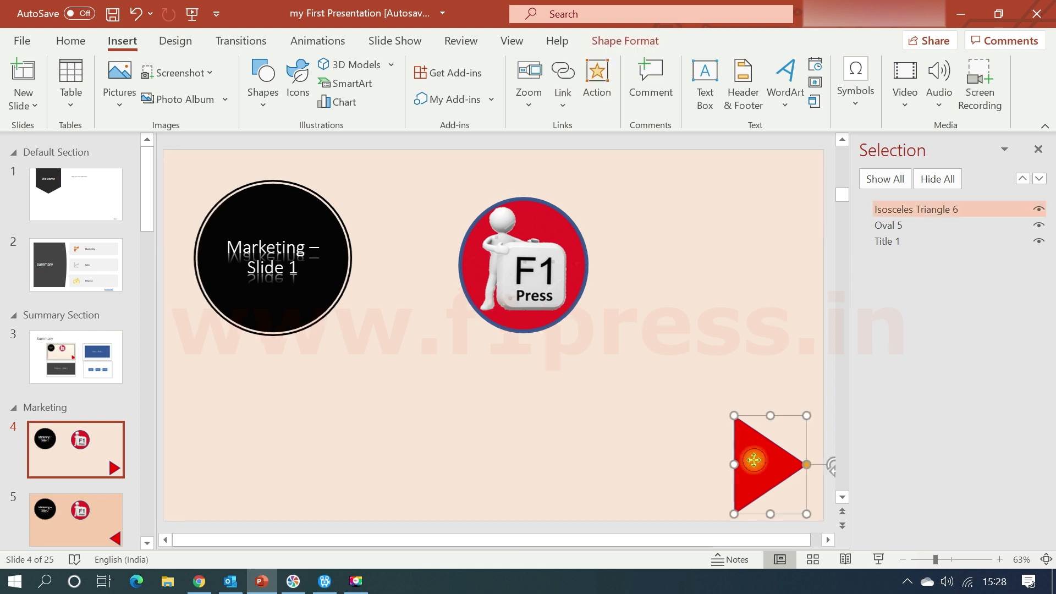
Link the F1 Press logo on slide 4 to the recently used e-mail address with the subject "mail by link".
left_click(508, 319)
left_click(563, 91)
left_click(601, 192)
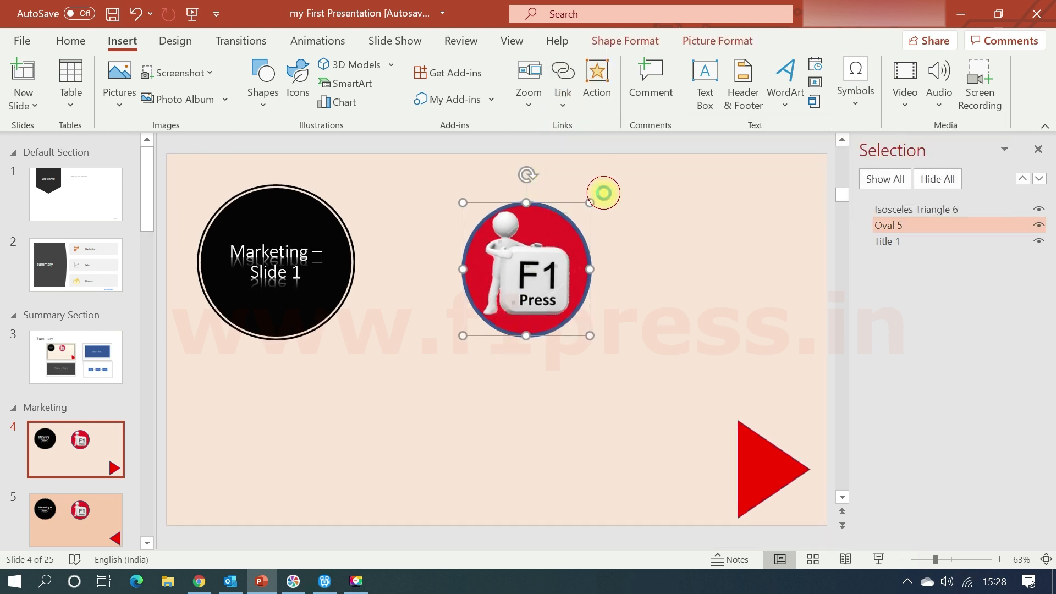
left_click(405, 336)
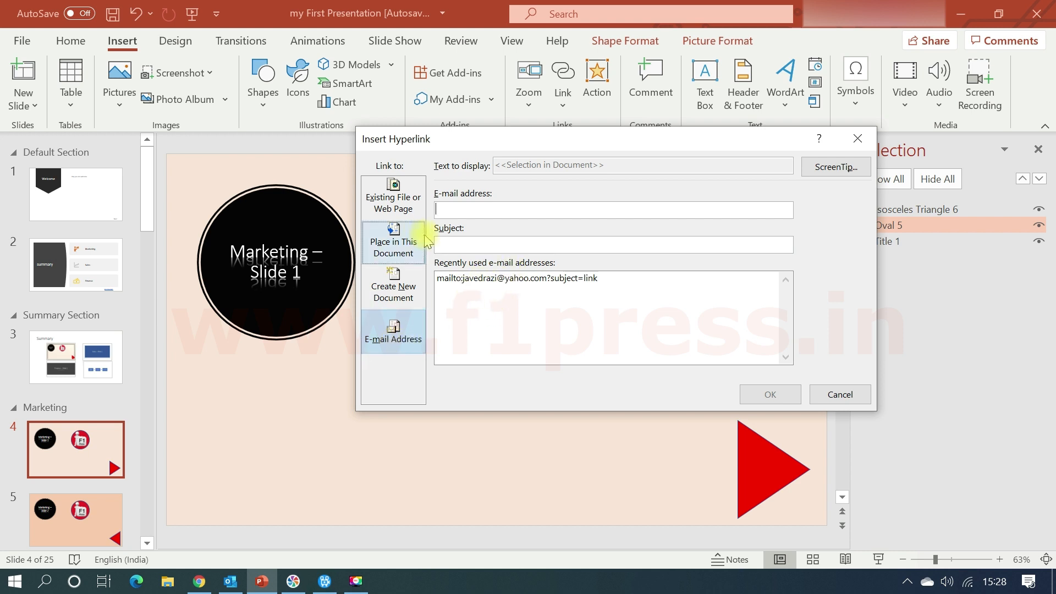
left_click(448, 278)
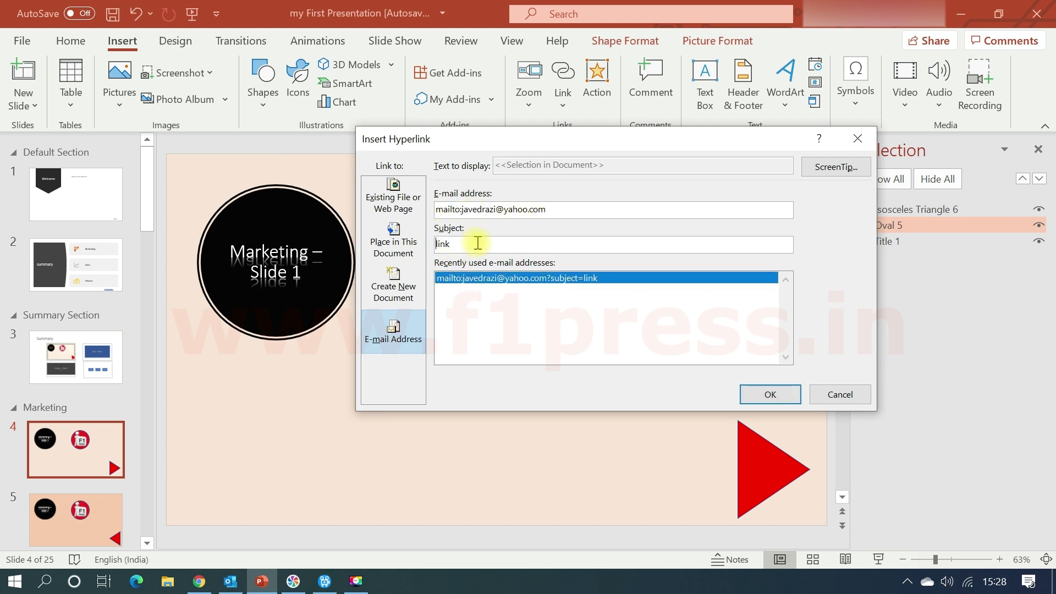
type("mail by")
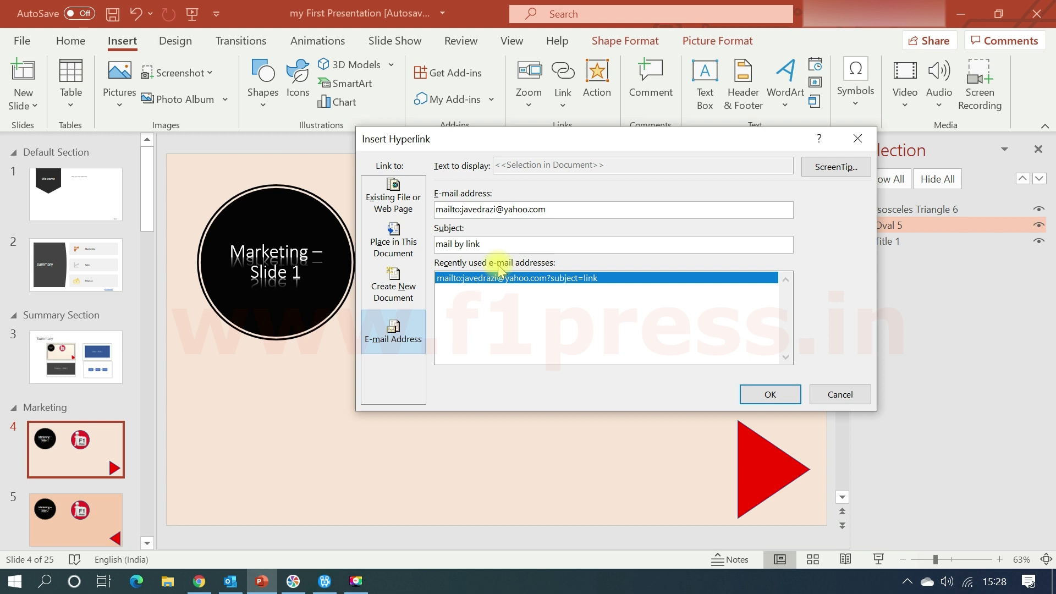
left_click(776, 395)
left_click(568, 394)
Follow the F1 Press logo's e-mail link, set up the preselected Outlook.com account in Mail, and close the app.
mouse_move(544, 300)
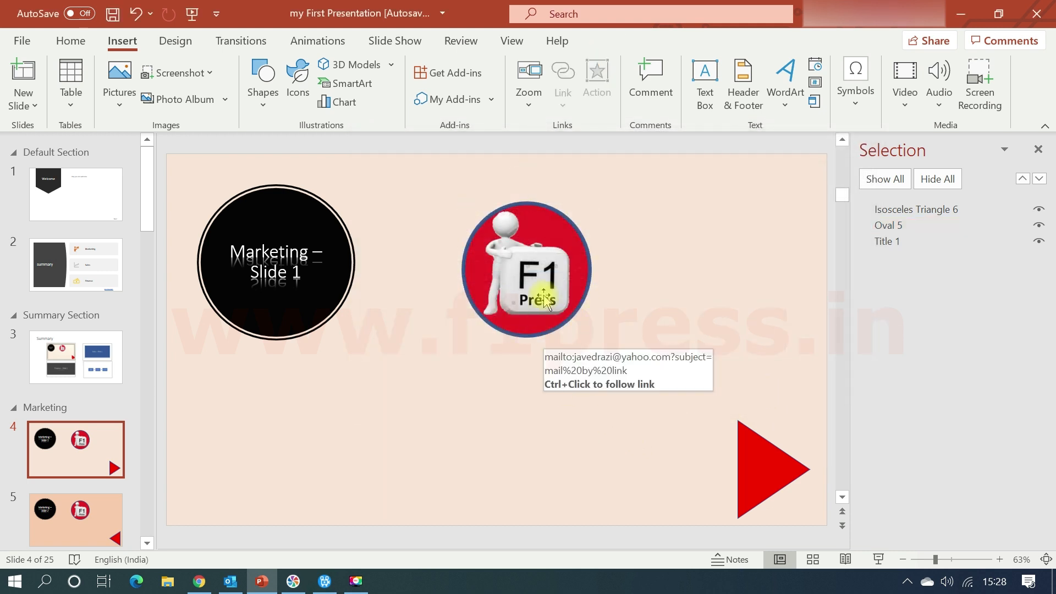
left_click(545, 300, "ctrl")
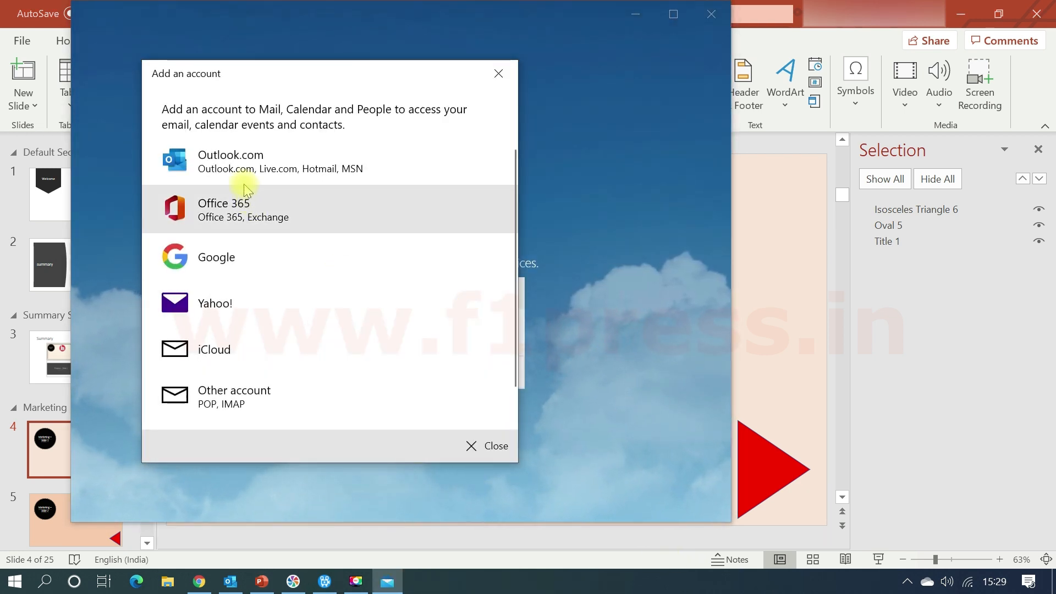
left_click(206, 168)
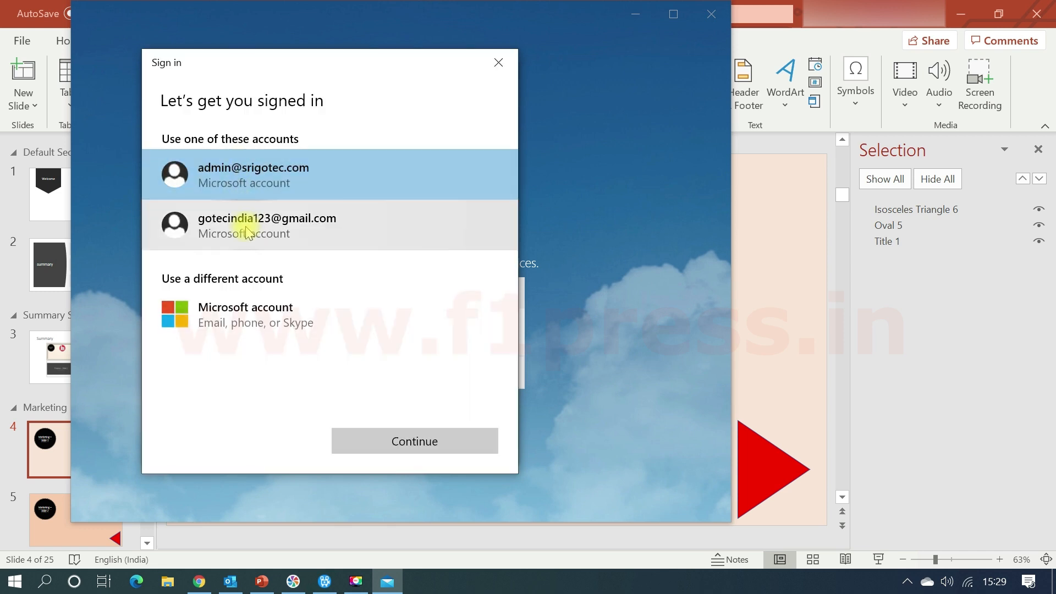
left_click(444, 438)
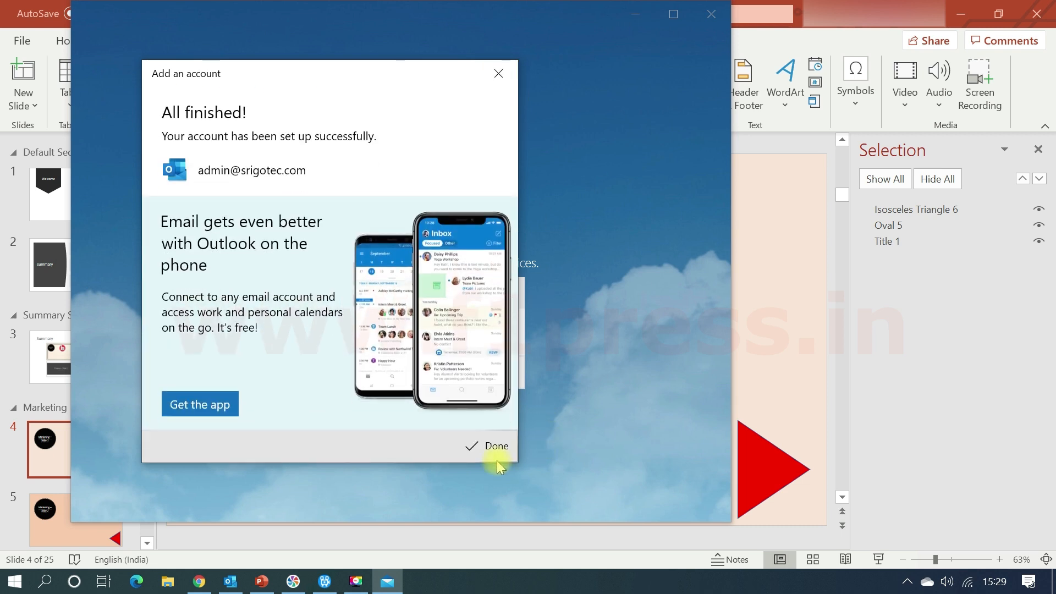
left_click(472, 460)
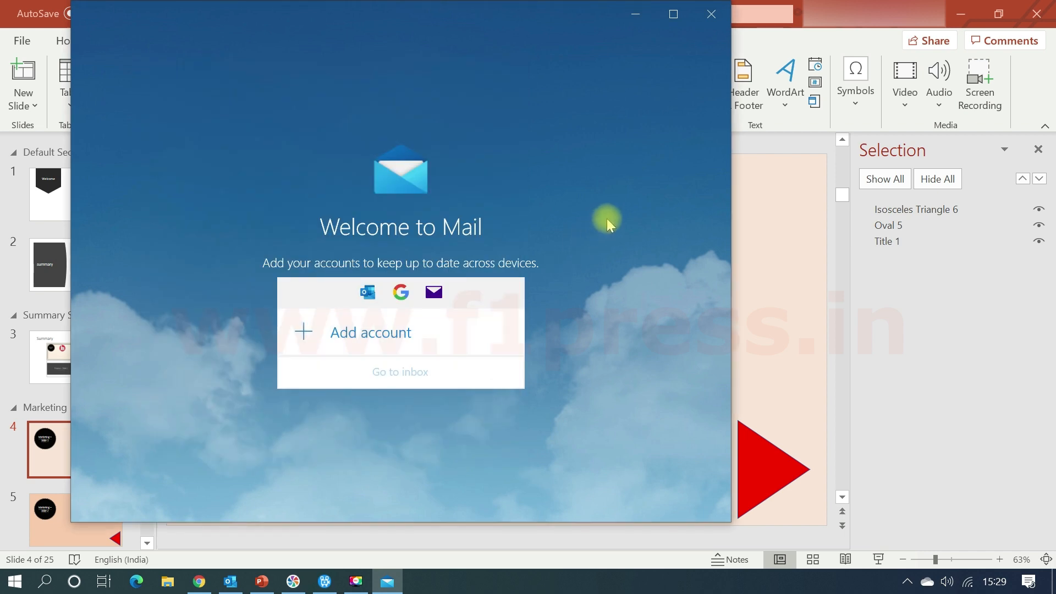
left_click(713, 15)
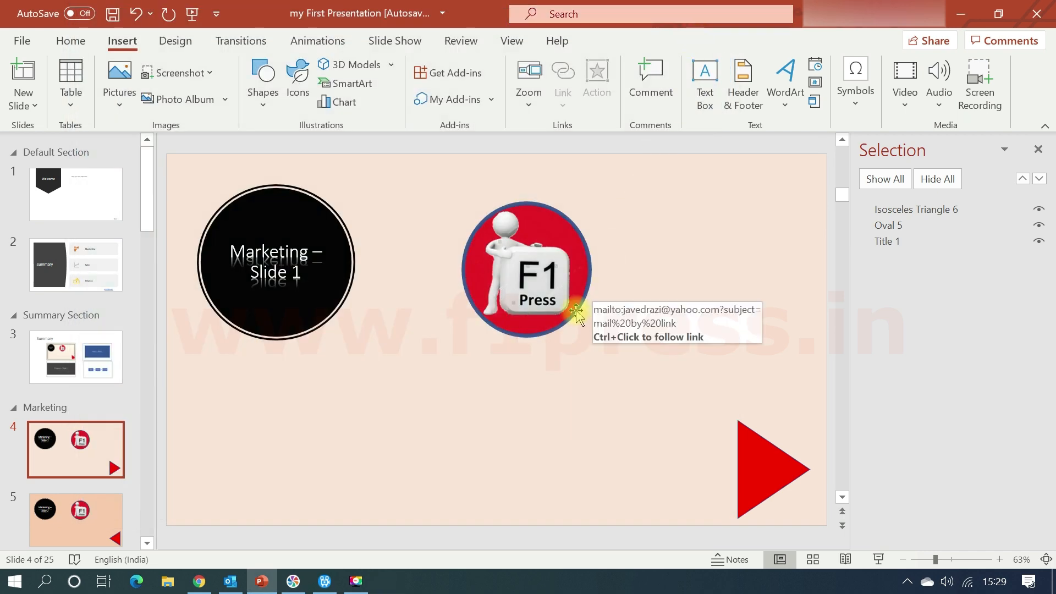
Test the F1 Press logo's e-mail link again, dismissing the account setup and closing Mail.
left_click(553, 297, "ctrl")
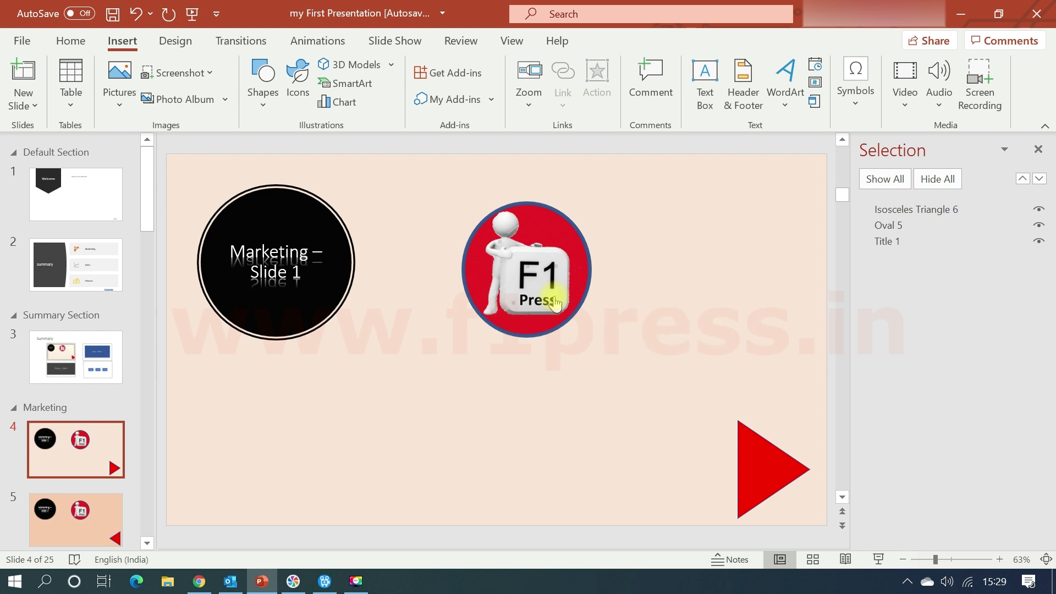
left_click(497, 62)
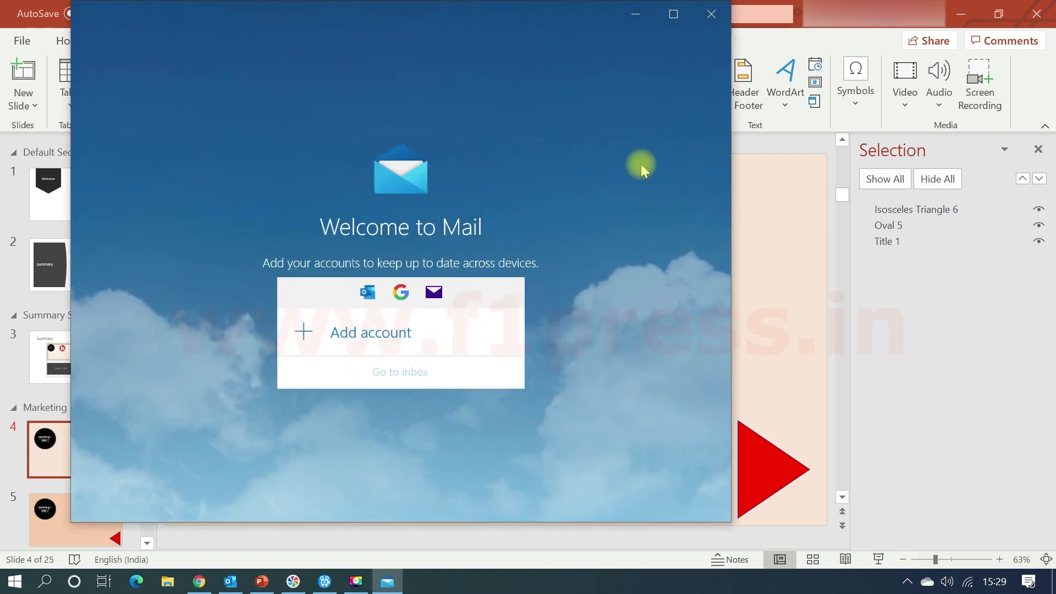
left_click(711, 15)
Reopen Mail through the logo's link, look through the account types and the Yahoo! sign-in, and close Mail without adding an account.
left_click(538, 281, "ctrl")
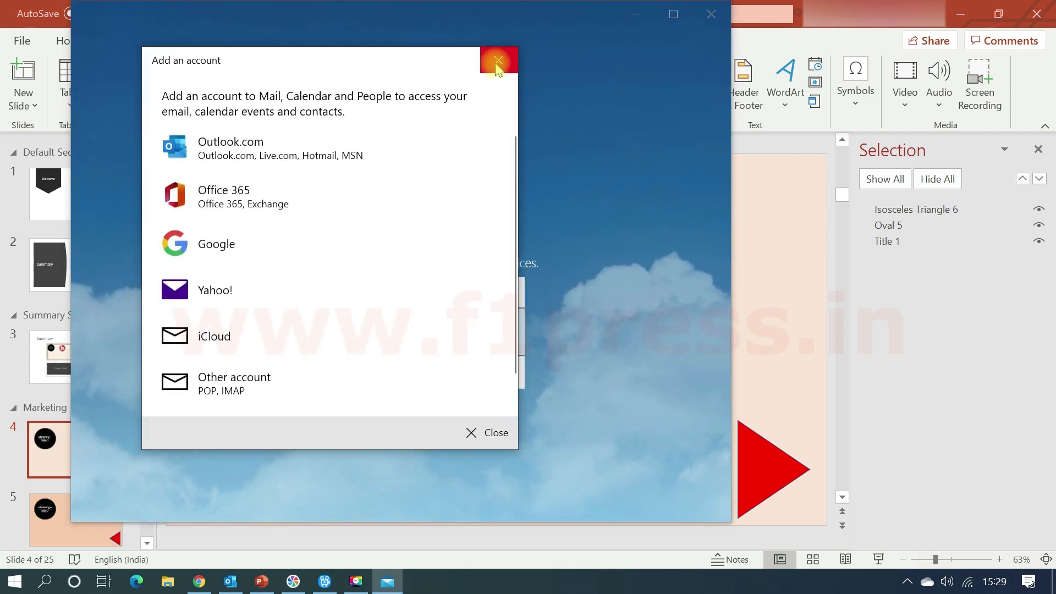
scroll(425, 212, "down", 1)
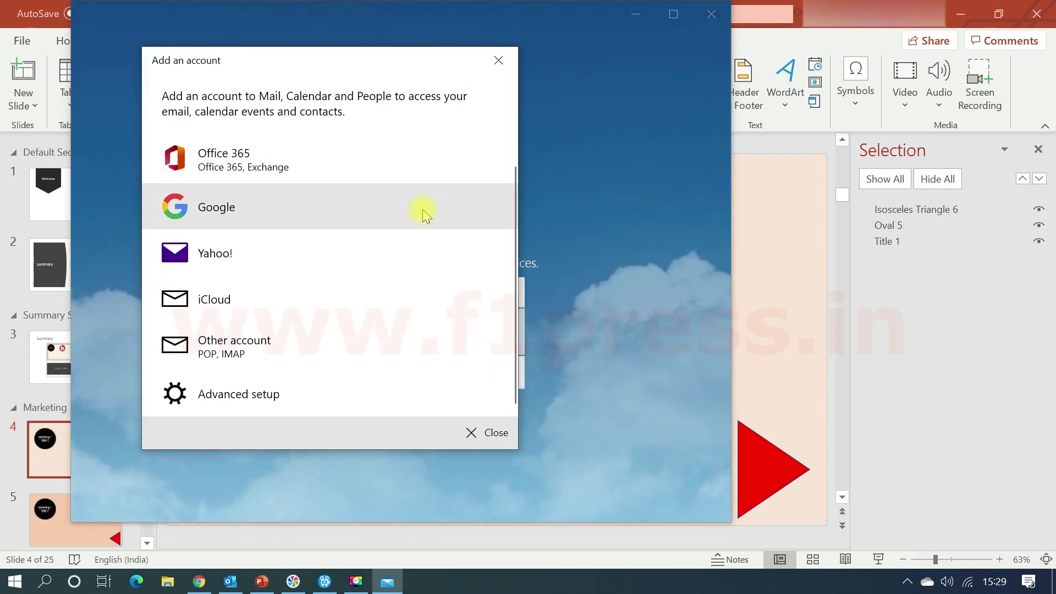
scroll(425, 212, "up", 1)
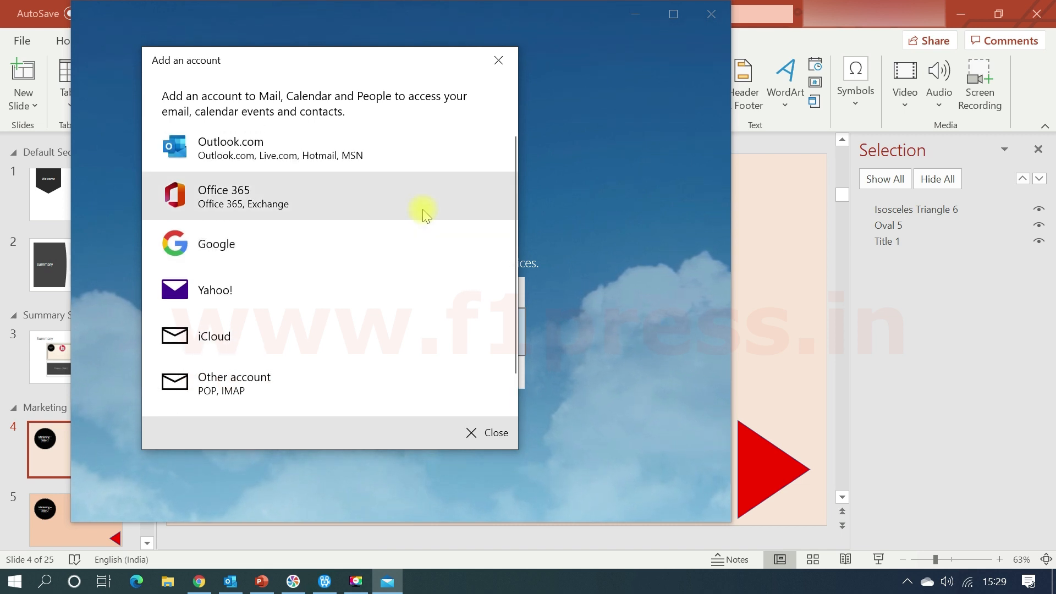
scroll(423, 212, "down", 1)
left_click(379, 264)
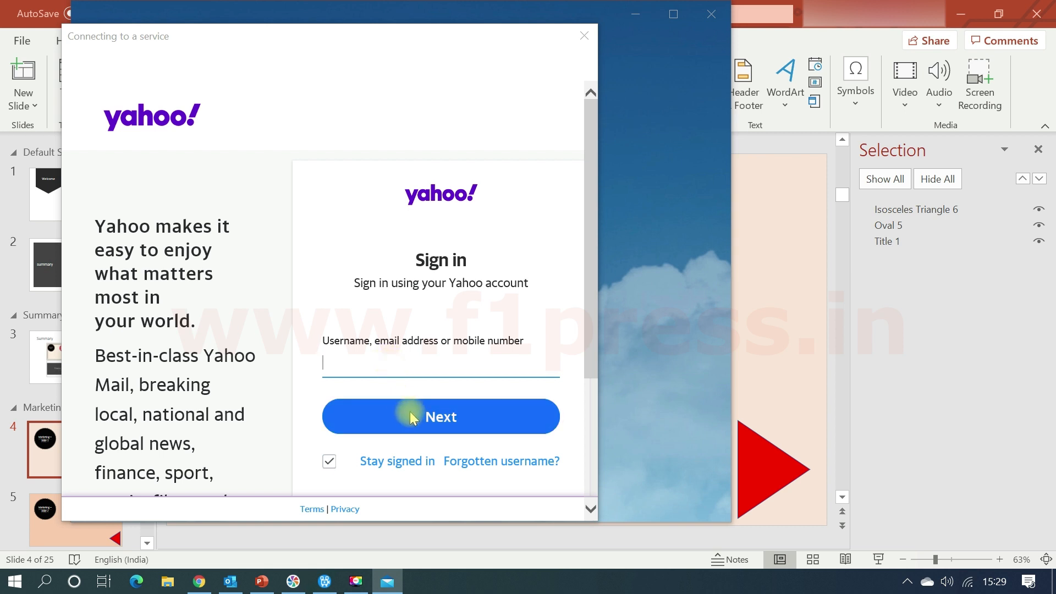
left_click(587, 40)
left_click(509, 64)
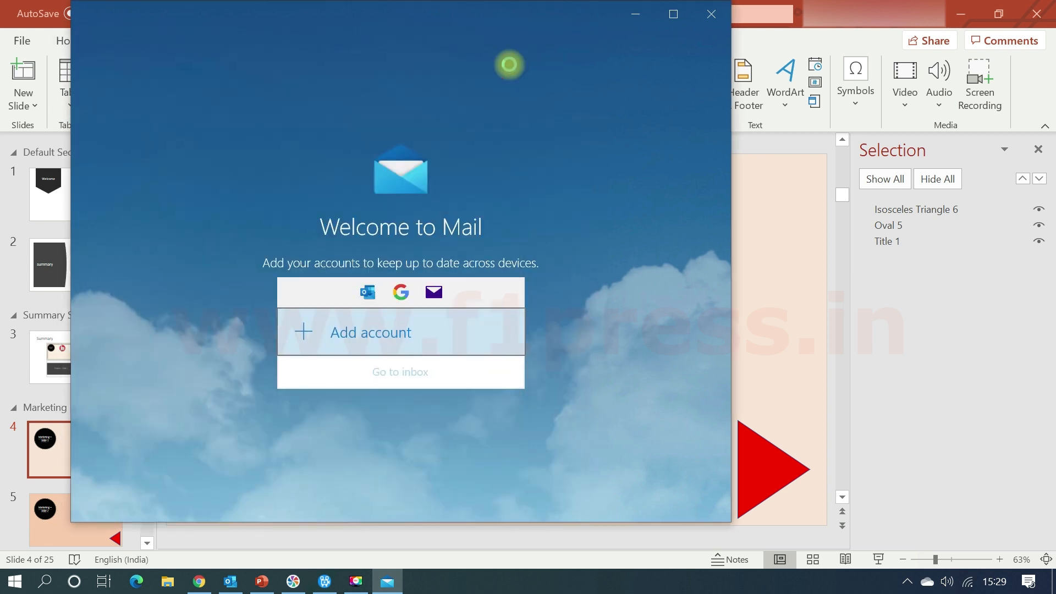
left_click(712, 13)
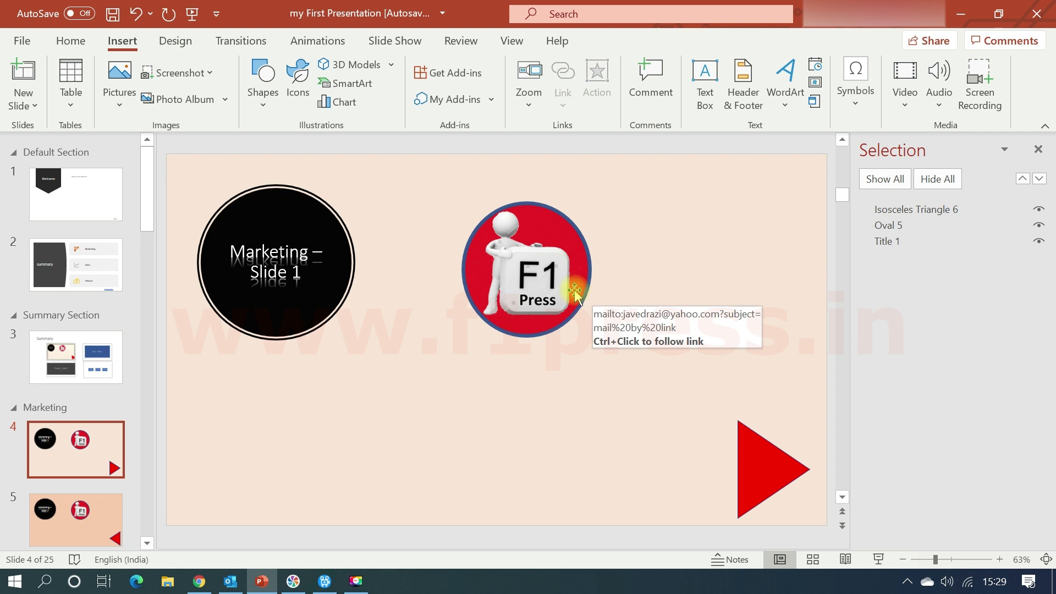
Remove the e-mail link from the F1 Press logo on slide 4.
right_click(529, 311)
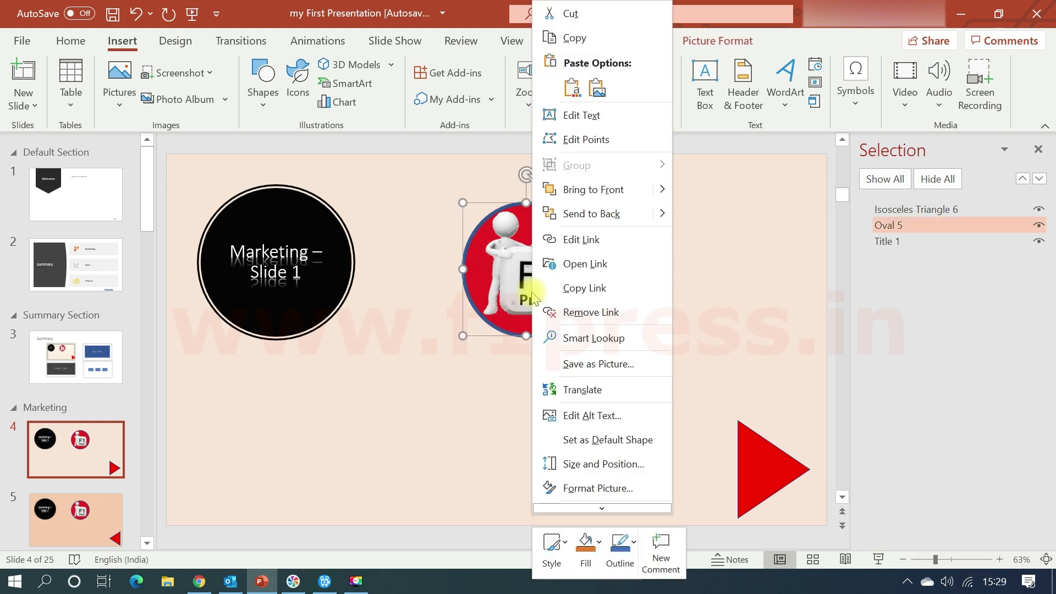
left_click(590, 312)
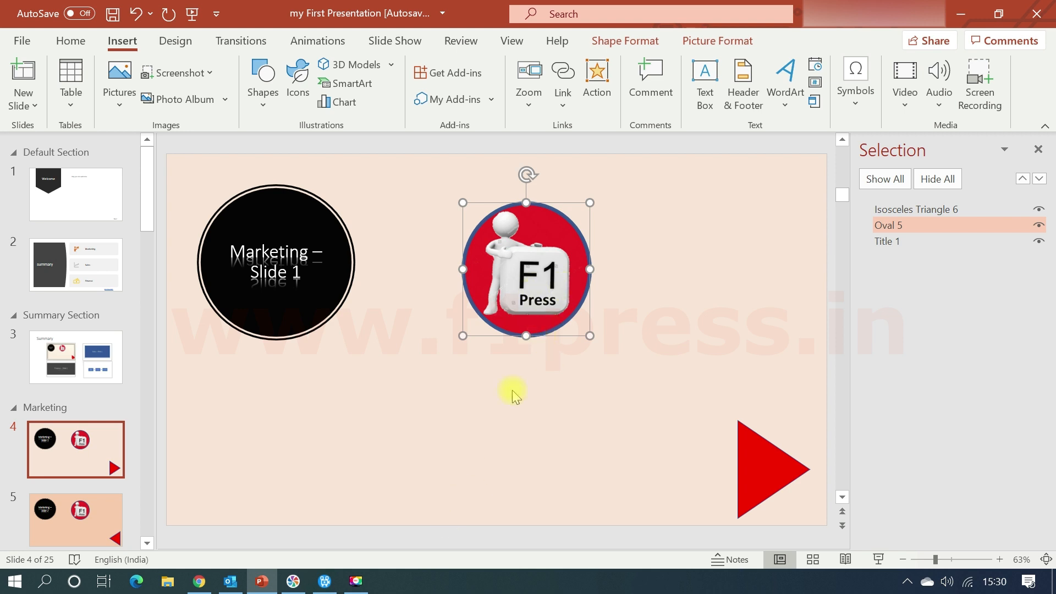
Start a new link on the logo and look through the existing-file, place-in-document, browsed-page and recent-file targets.
left_click(561, 102)
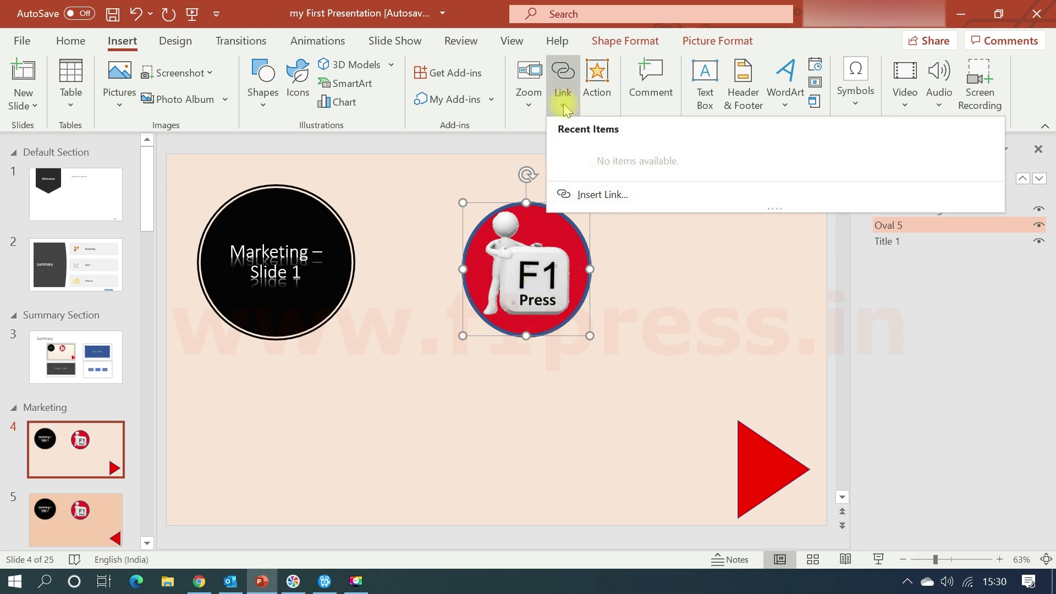
left_click(596, 189)
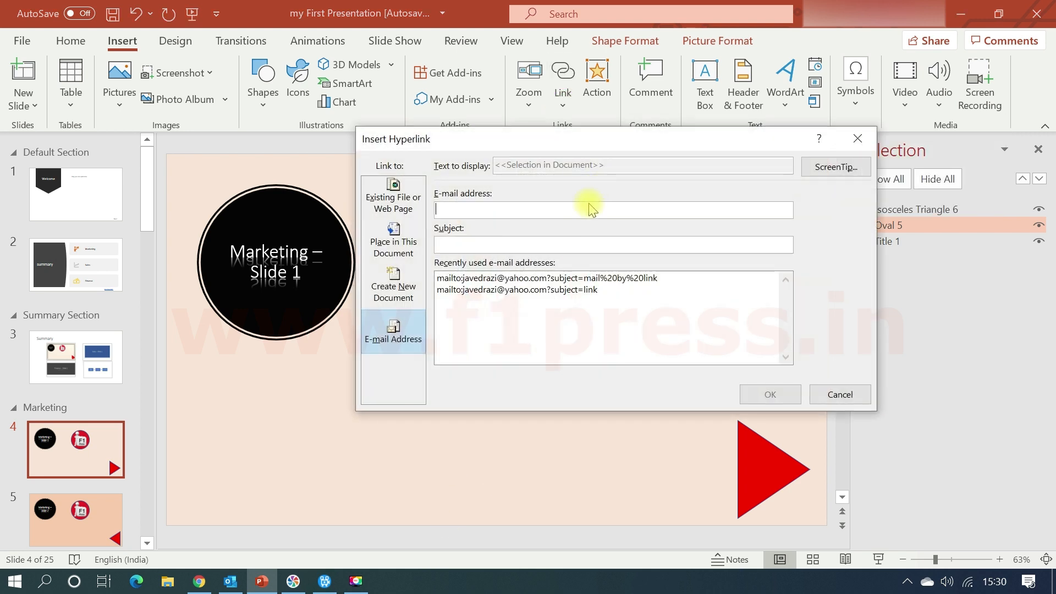
left_click(410, 210)
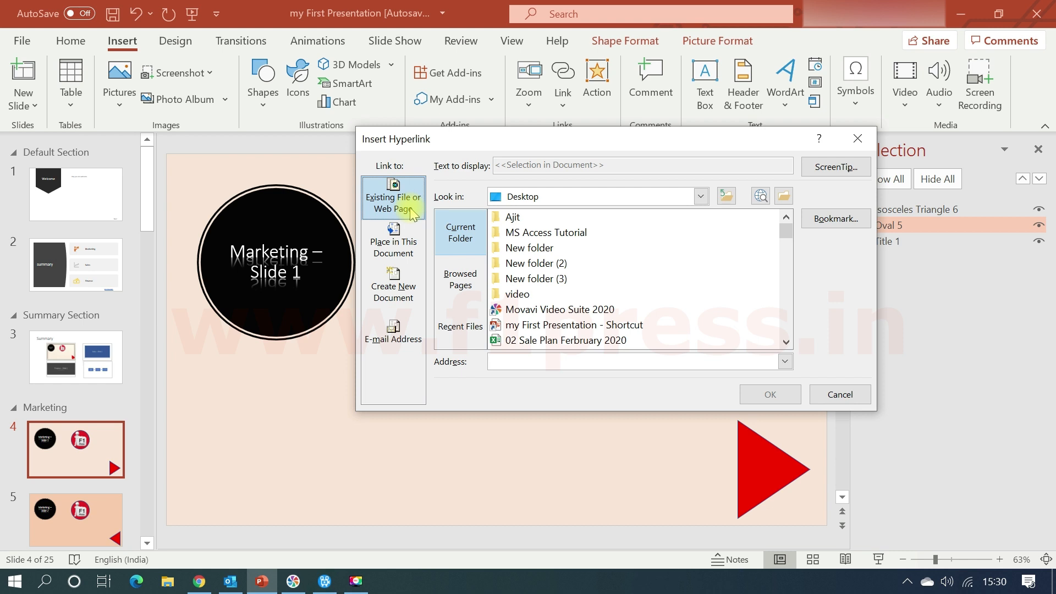
left_click(416, 252)
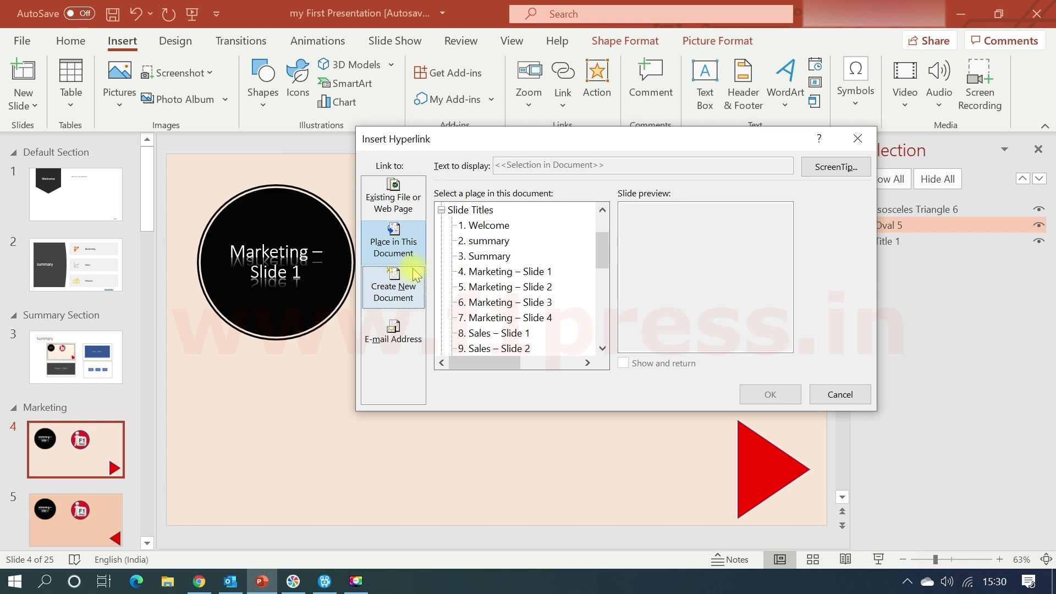
left_click(397, 205)
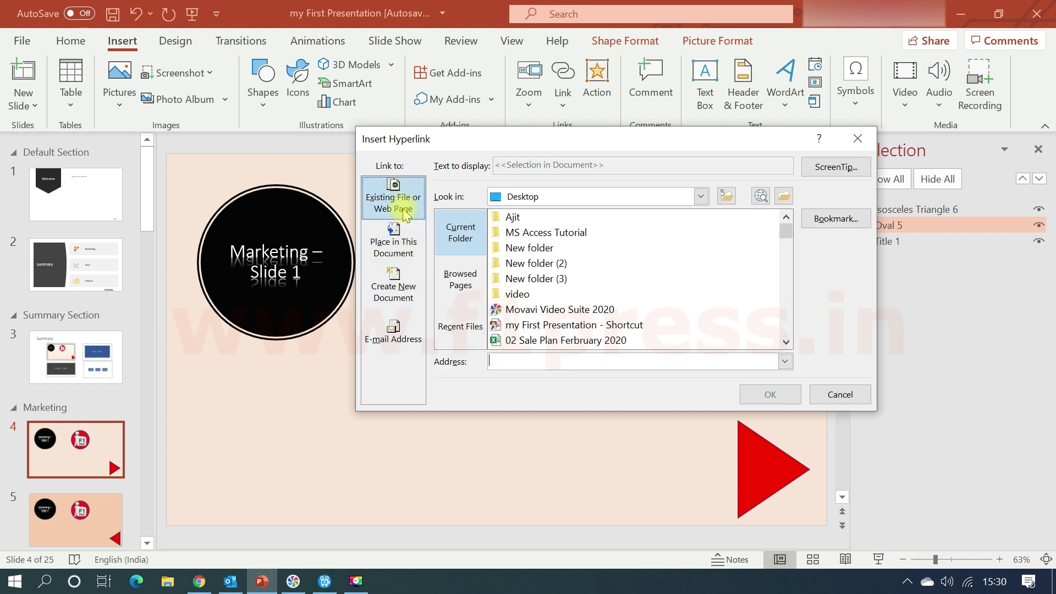
left_click(472, 283)
left_click(471, 329)
left_click(465, 277)
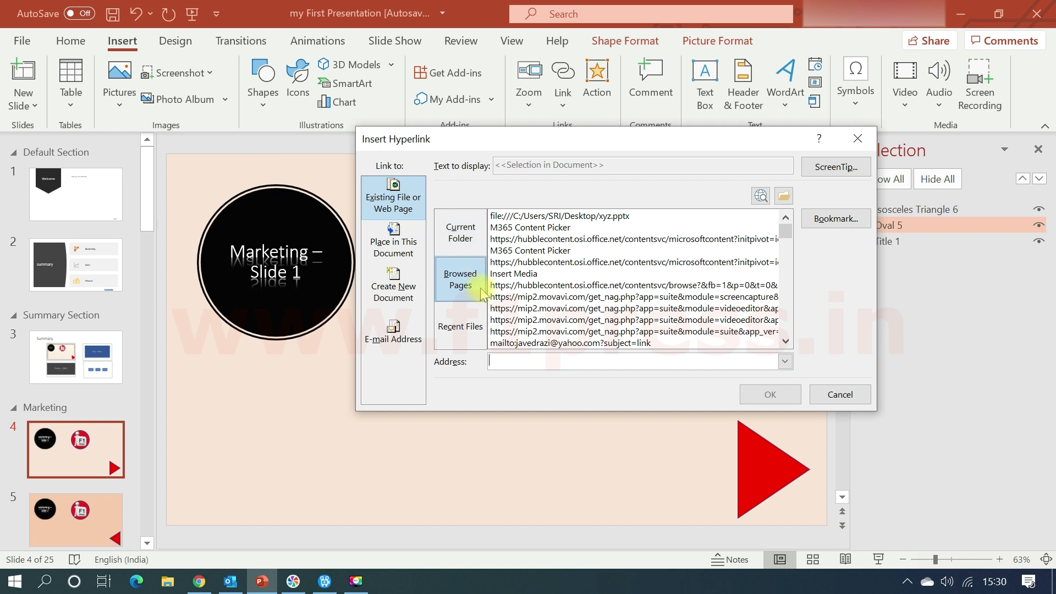
Browse the web for a link target, keep the browser's current home page, and decline the recommended settings and the Skype for Business add-on.
left_click(763, 196)
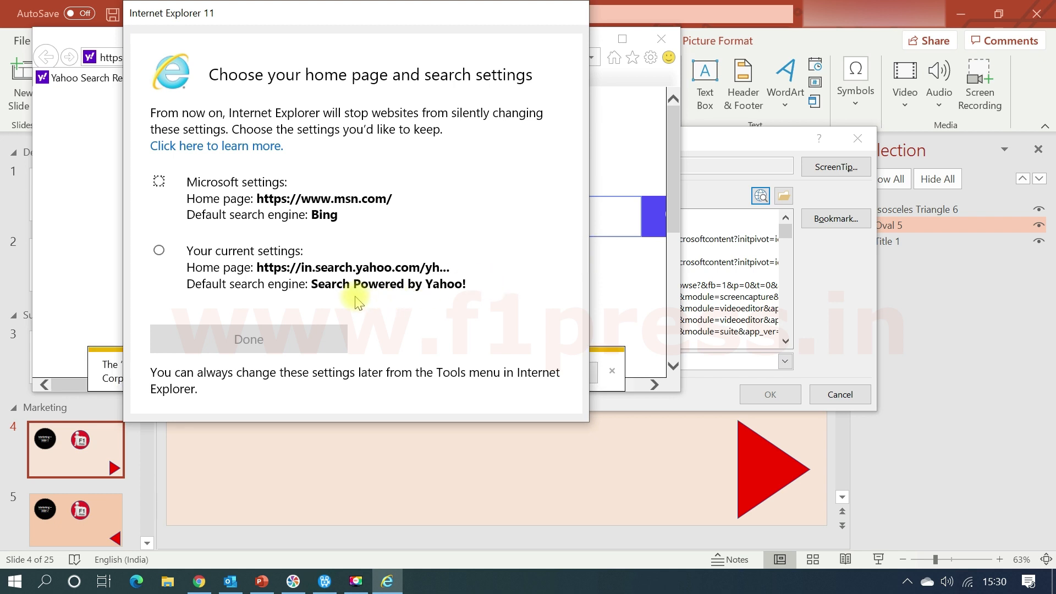
left_click(159, 252)
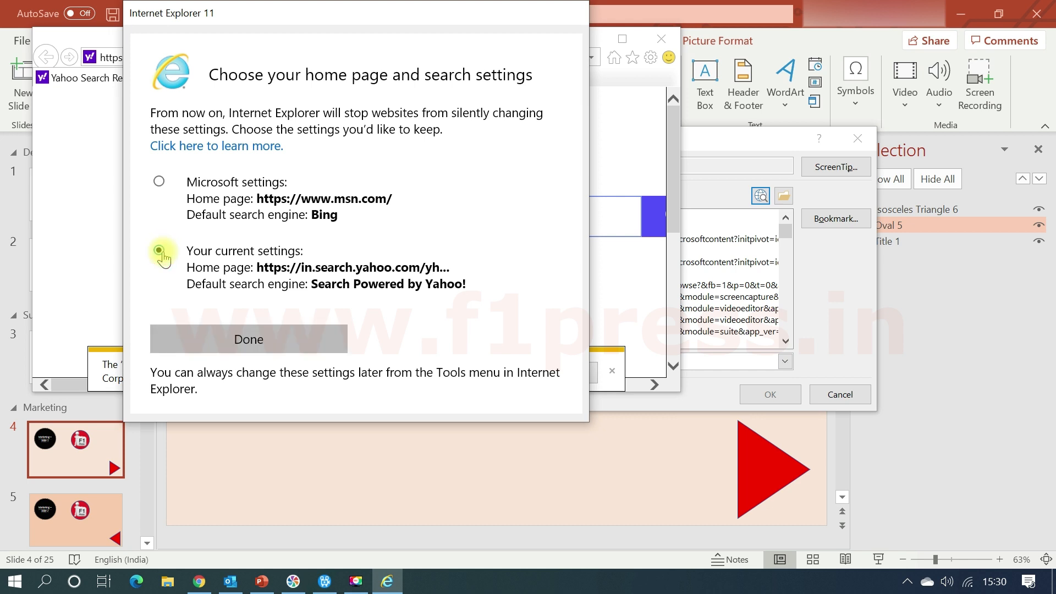
left_click(259, 339)
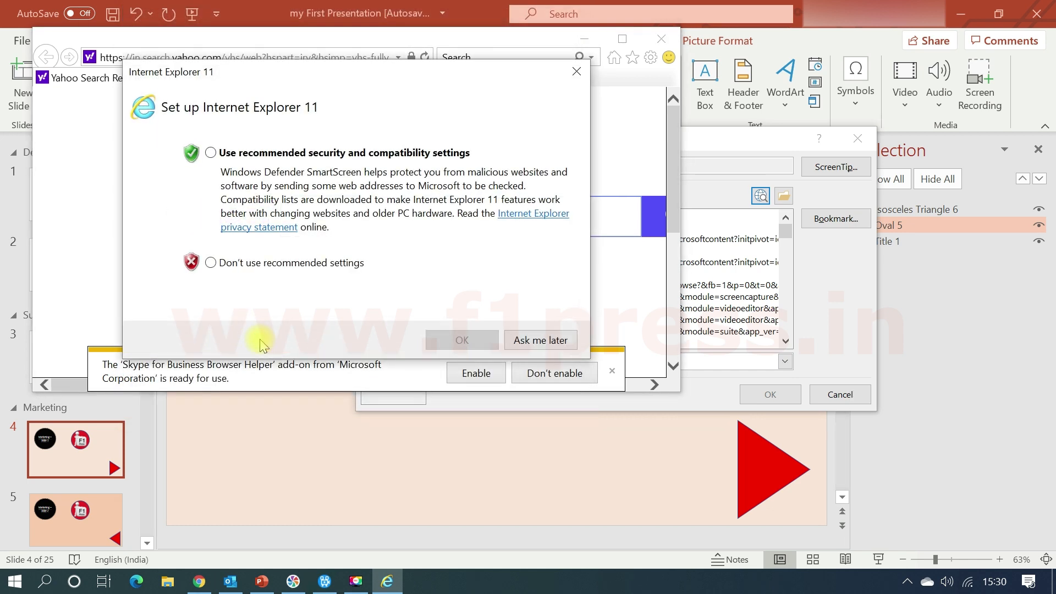
left_click(221, 262)
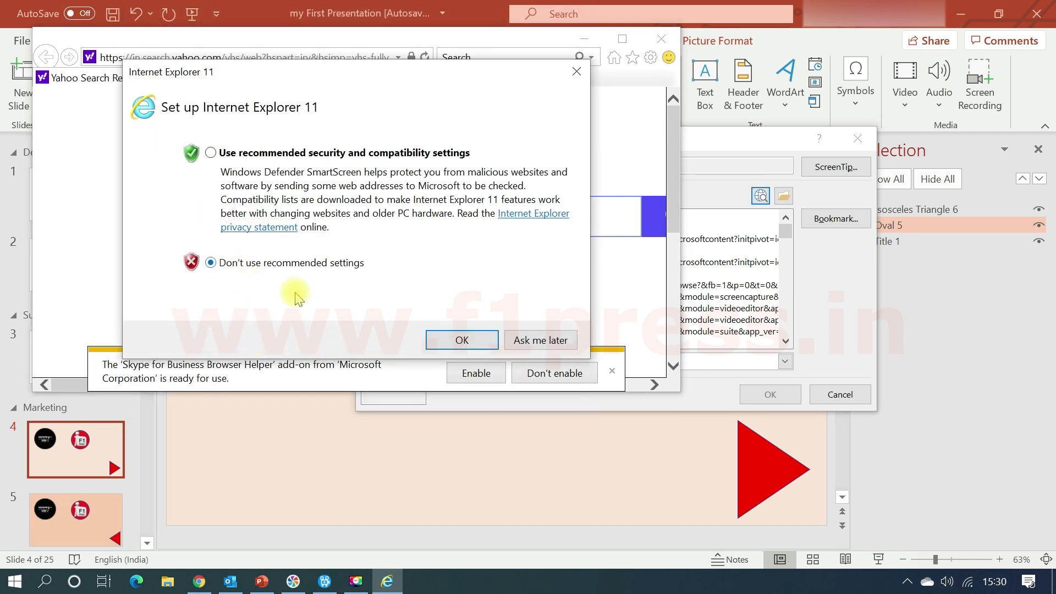
left_click(459, 336)
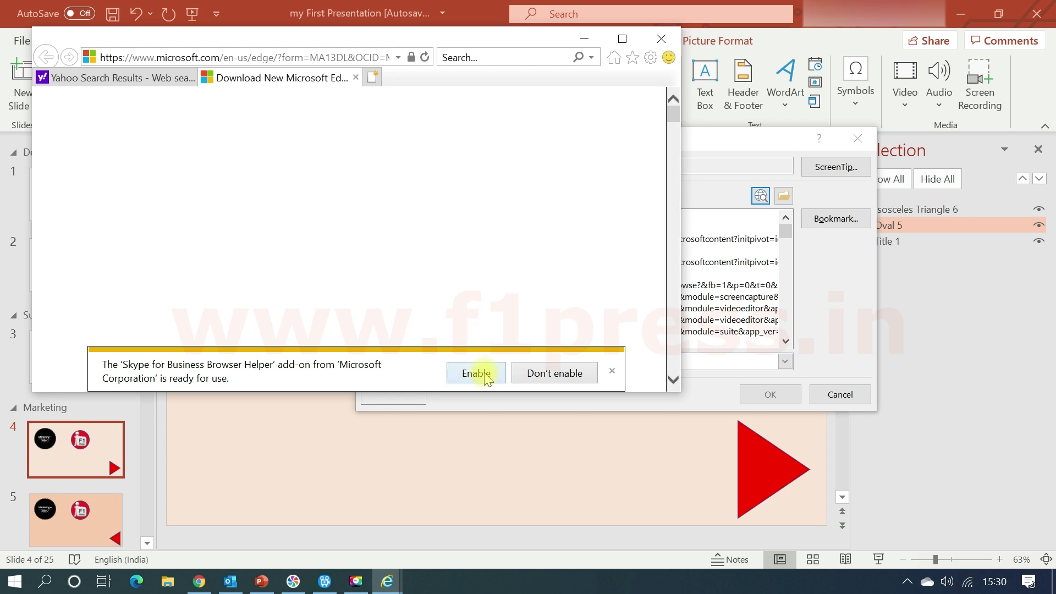
left_click(530, 376)
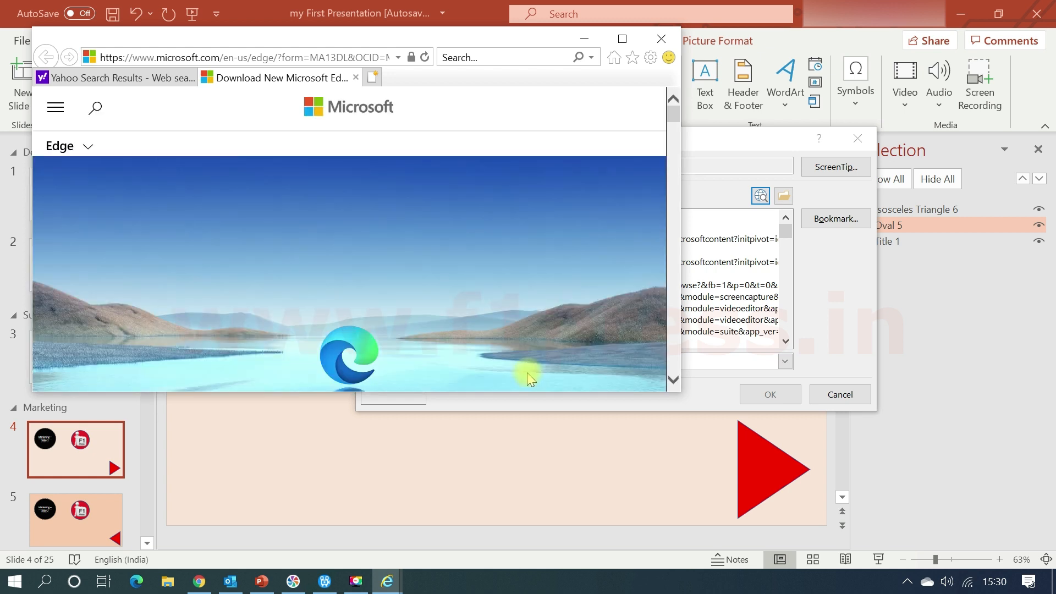
Glance over the Microsoft Edge download page and close the browser with all its tabs.
scroll(484, 286, "down", 2)
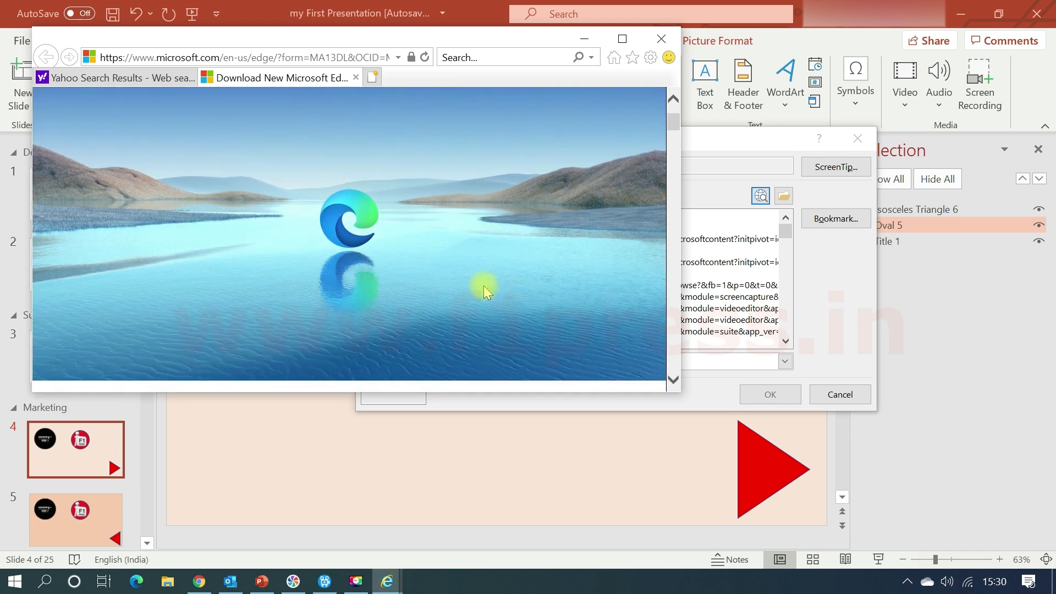
scroll(384, 220, "up", 2)
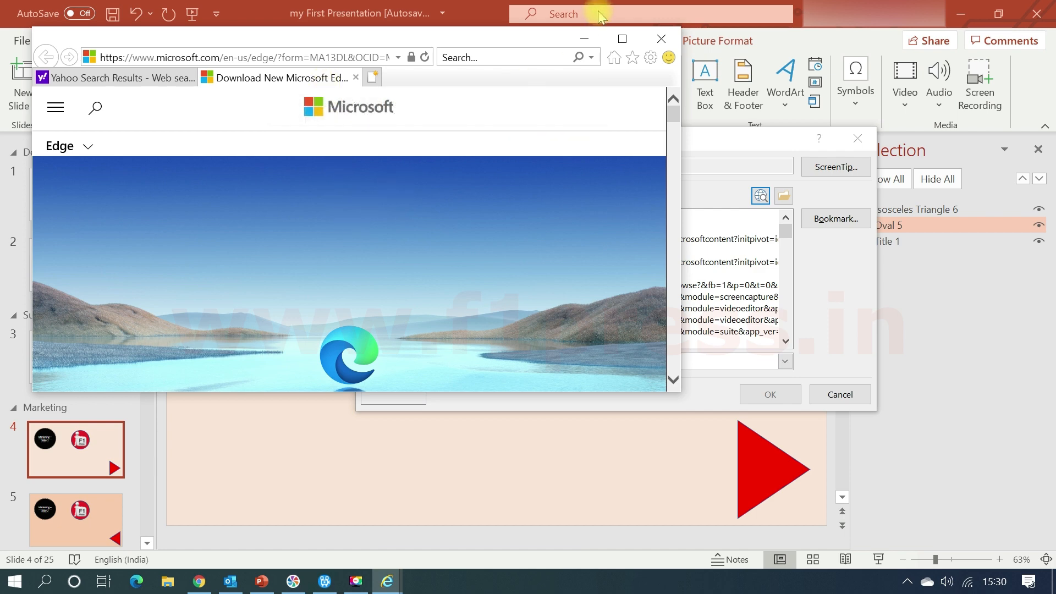
left_click(665, 43)
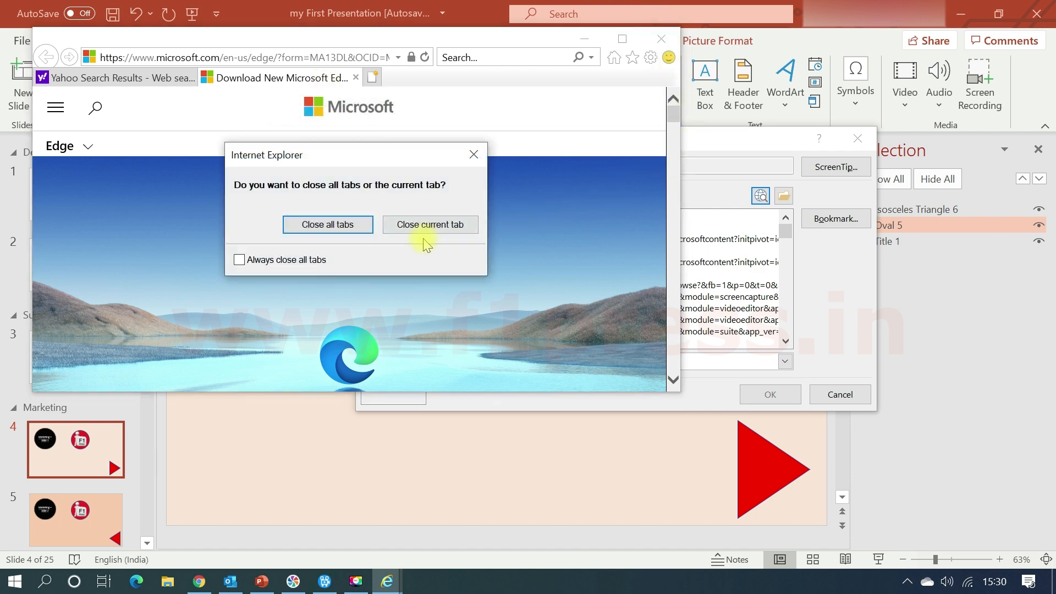
left_click(358, 226)
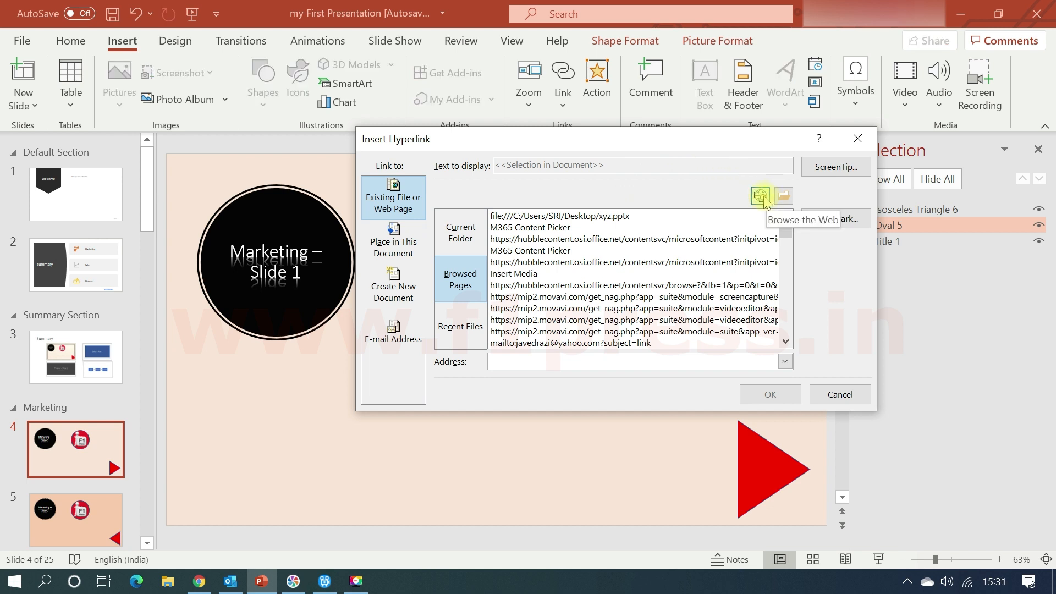
Look at the Link to File browser and the recent files, and leave the hyperlink dialog without adding a link.
left_click(784, 196)
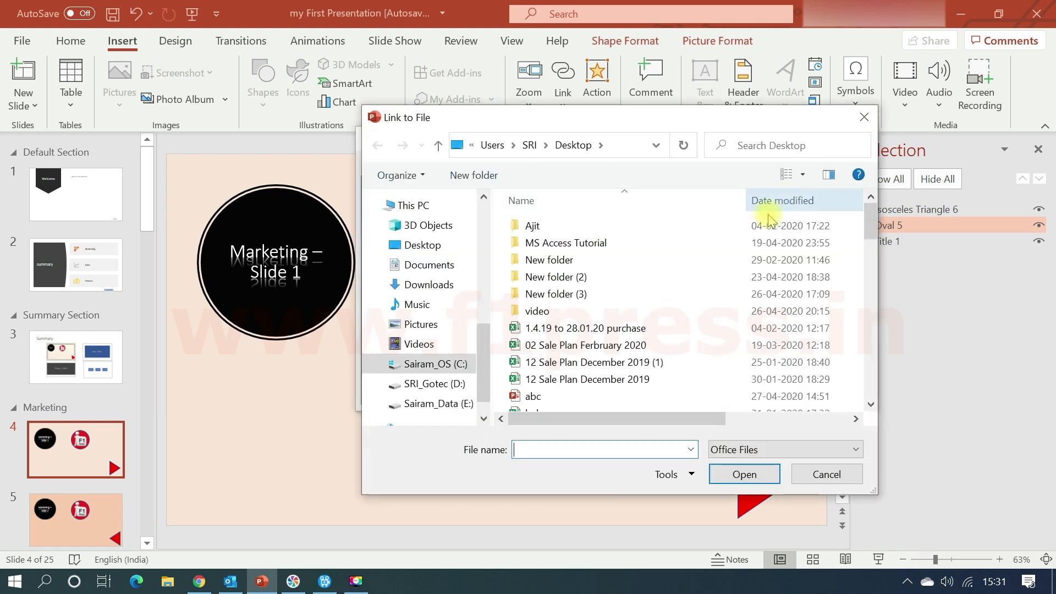
left_click(826, 474)
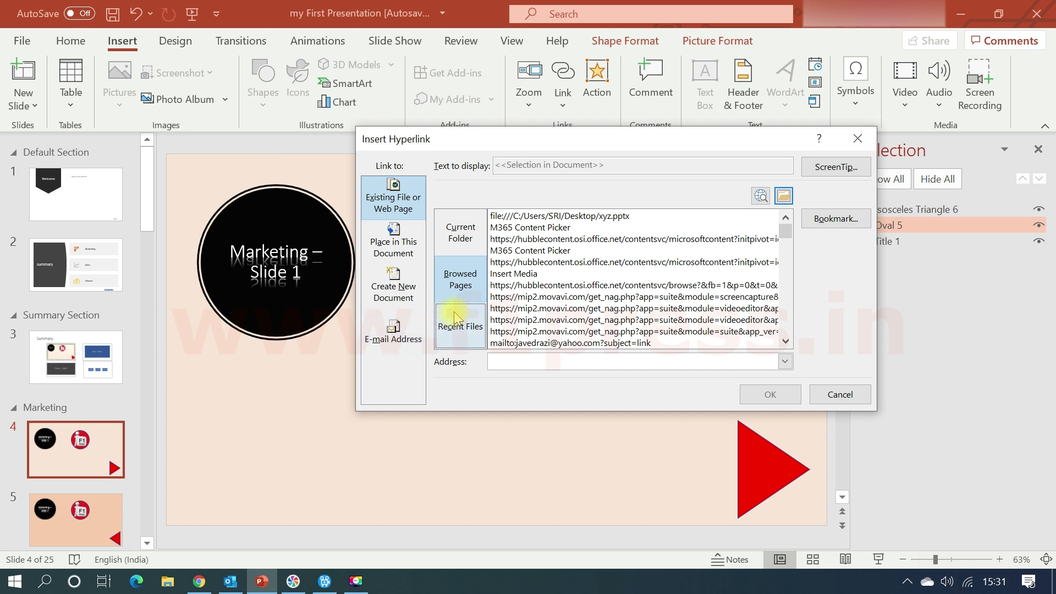
left_click(466, 338)
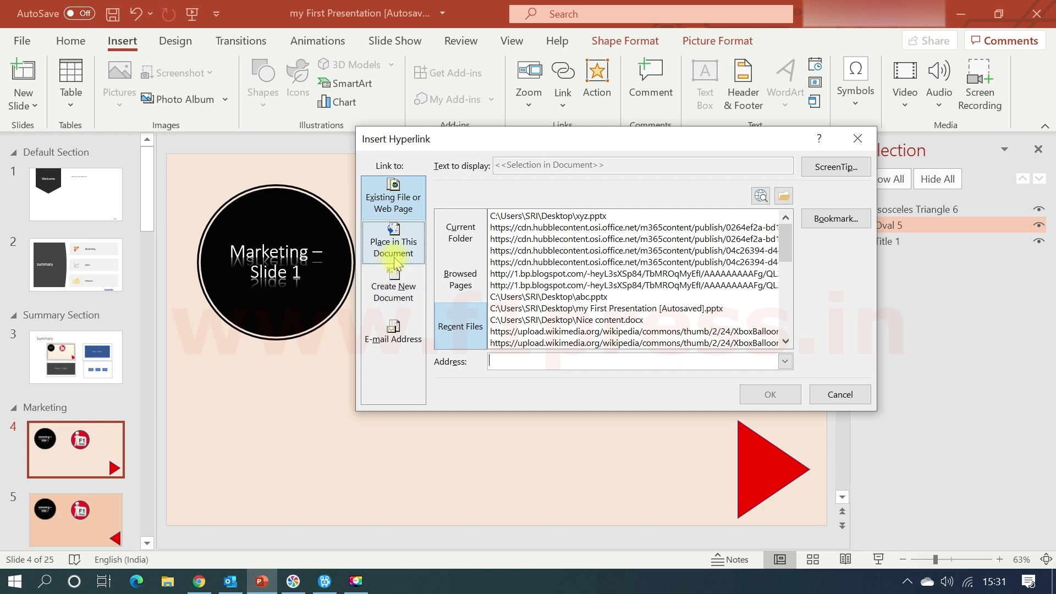
left_click(855, 136)
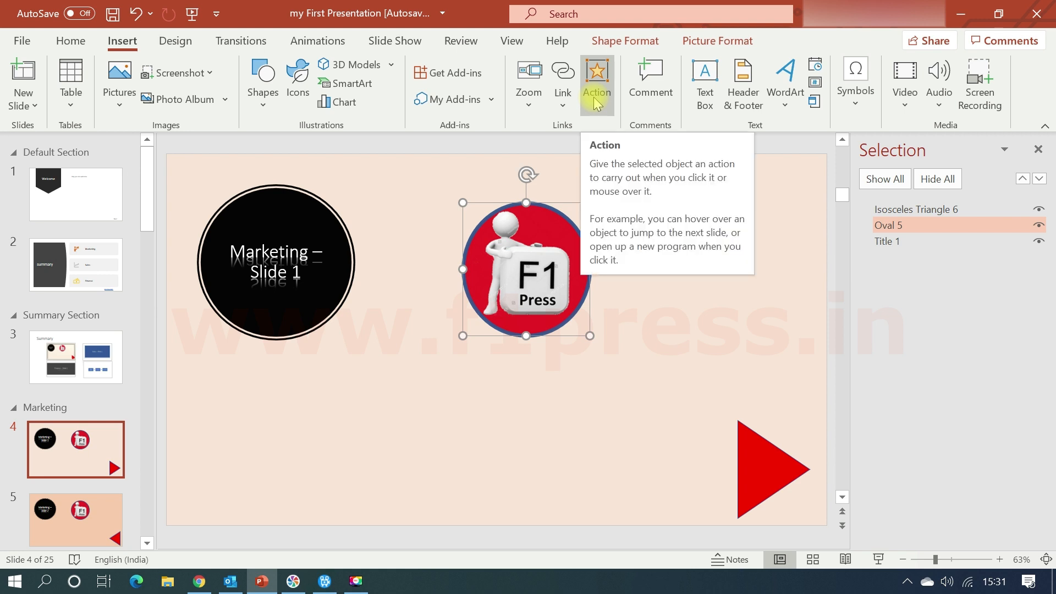
Remove the existing link from the "Next" text box on slide 1.
left_click(752, 445)
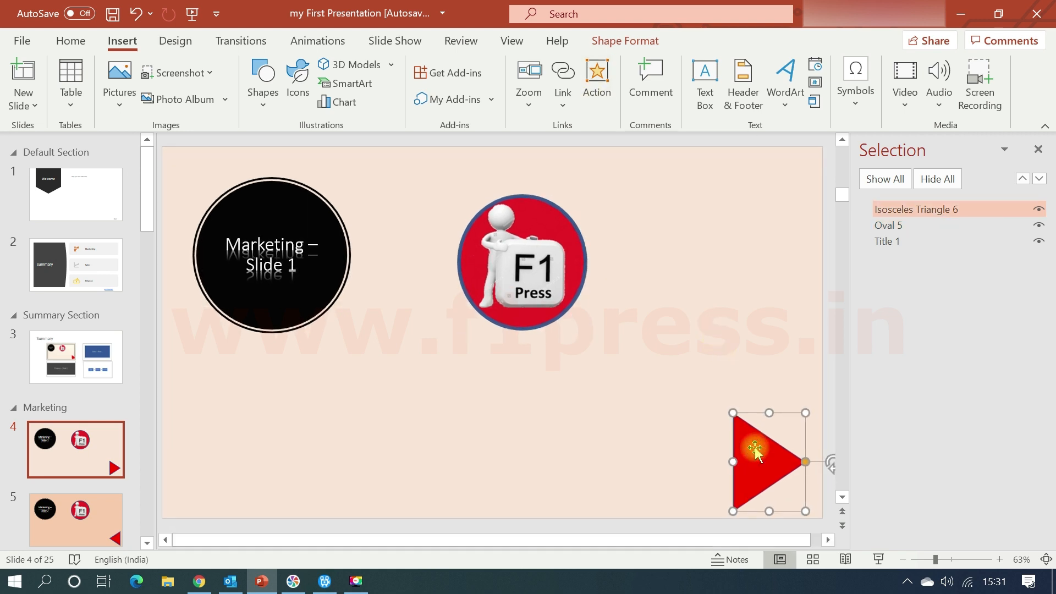
scroll(703, 427, "up", 3)
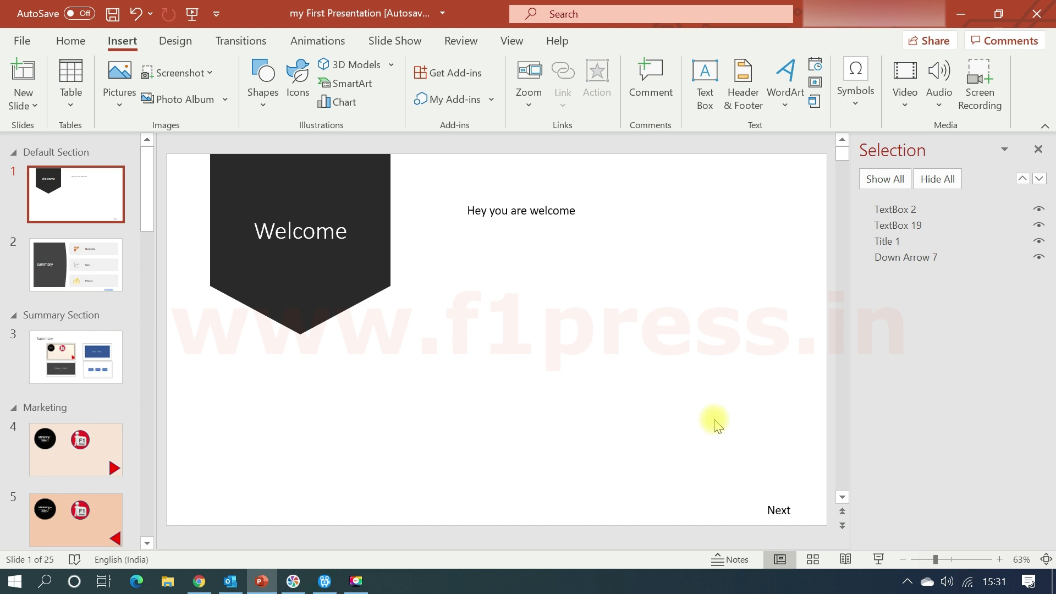
left_click(782, 505)
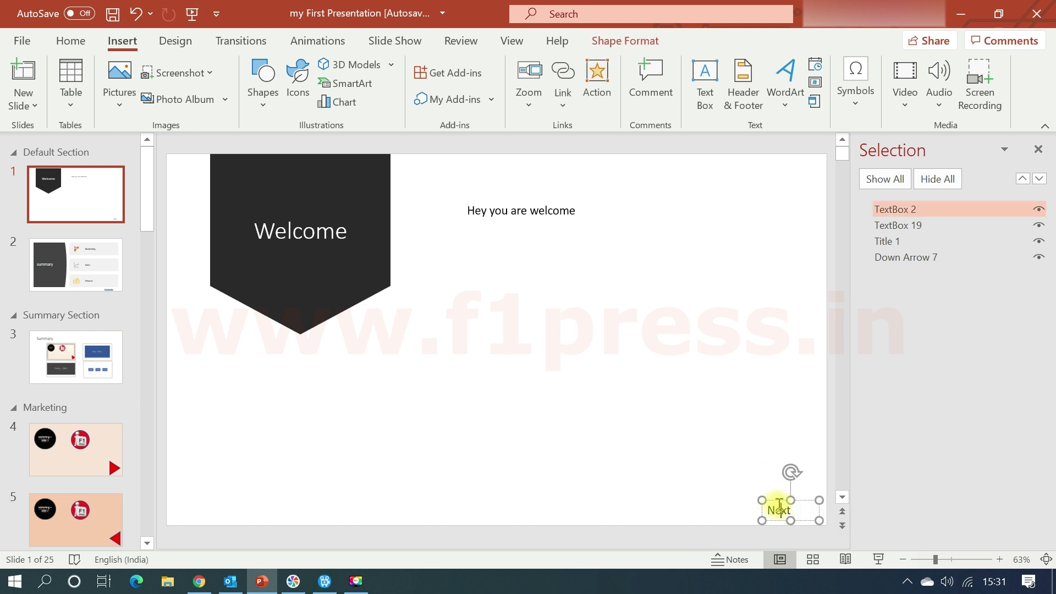
right_click(779, 506)
key("Escape")
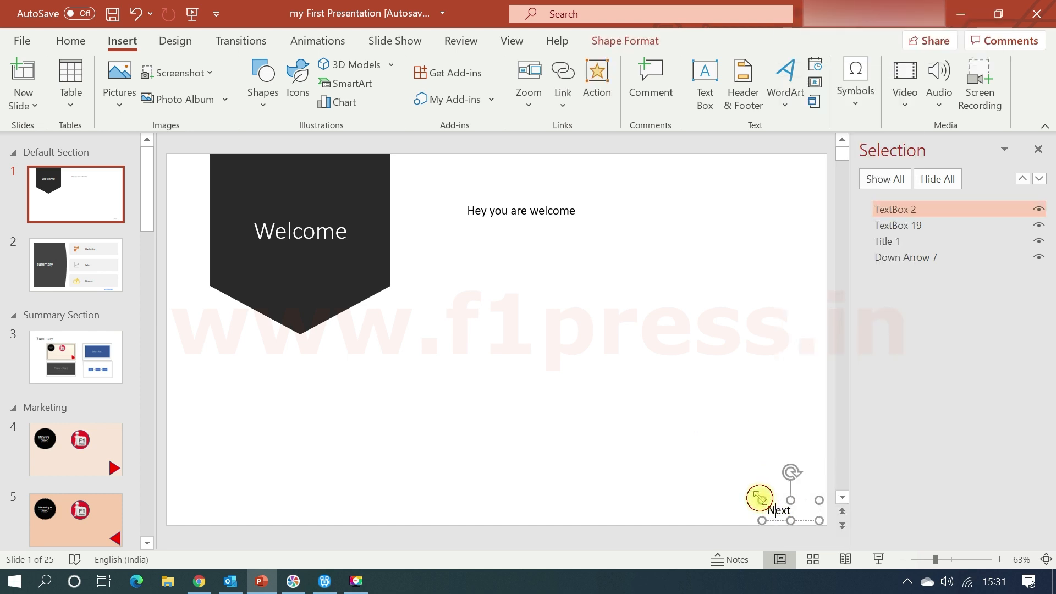
right_click(790, 503)
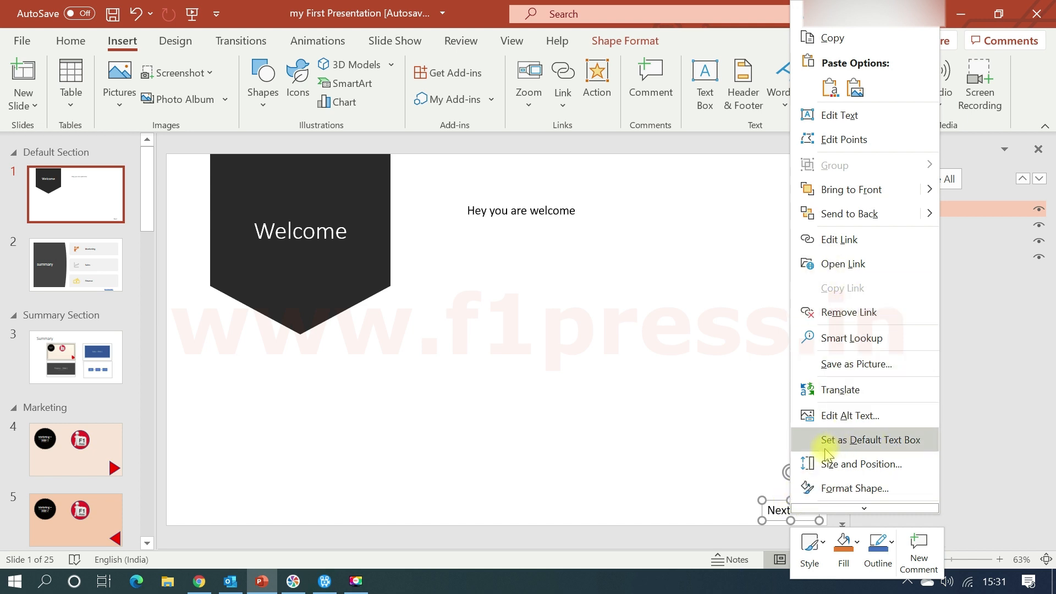
left_click(824, 314)
left_click(677, 451)
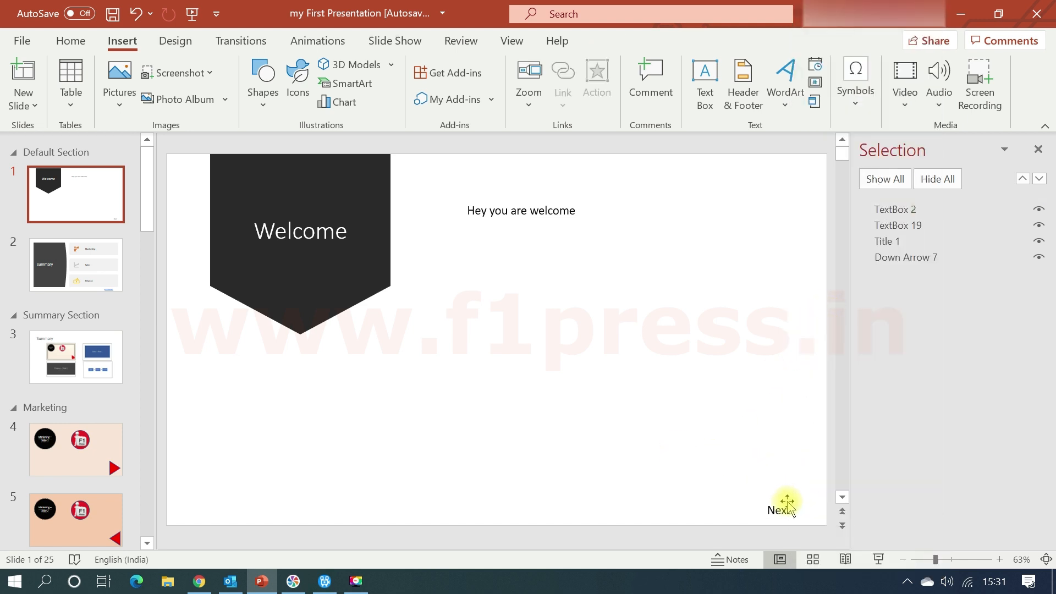
Open the action settings for the "Next" text box and set its mouse-click action to a hyperlink to Next Slide.
left_click(787, 503)
left_click(597, 91)
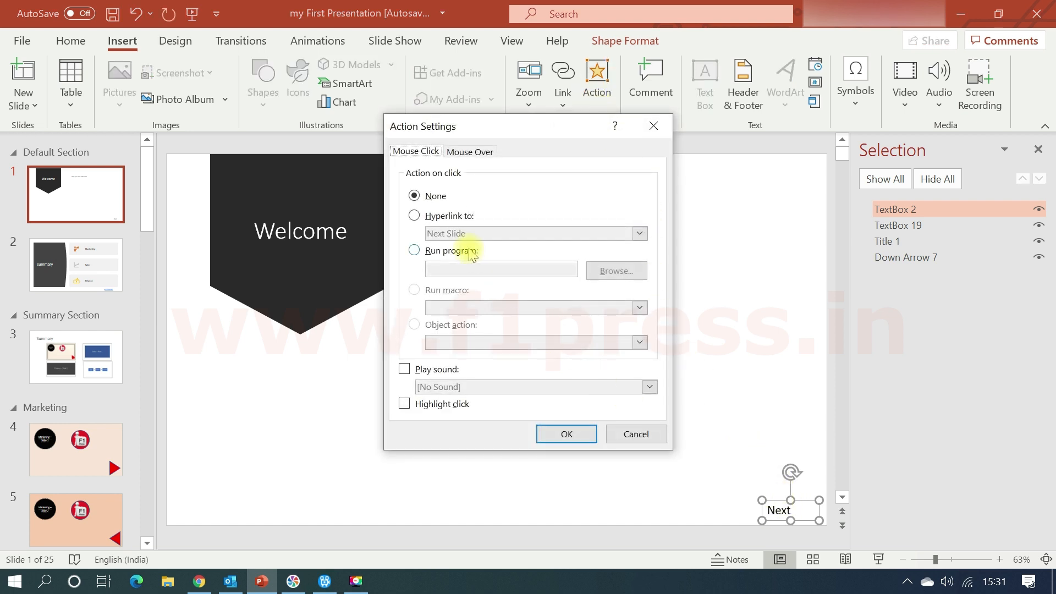
left_click(469, 152)
left_click(420, 151)
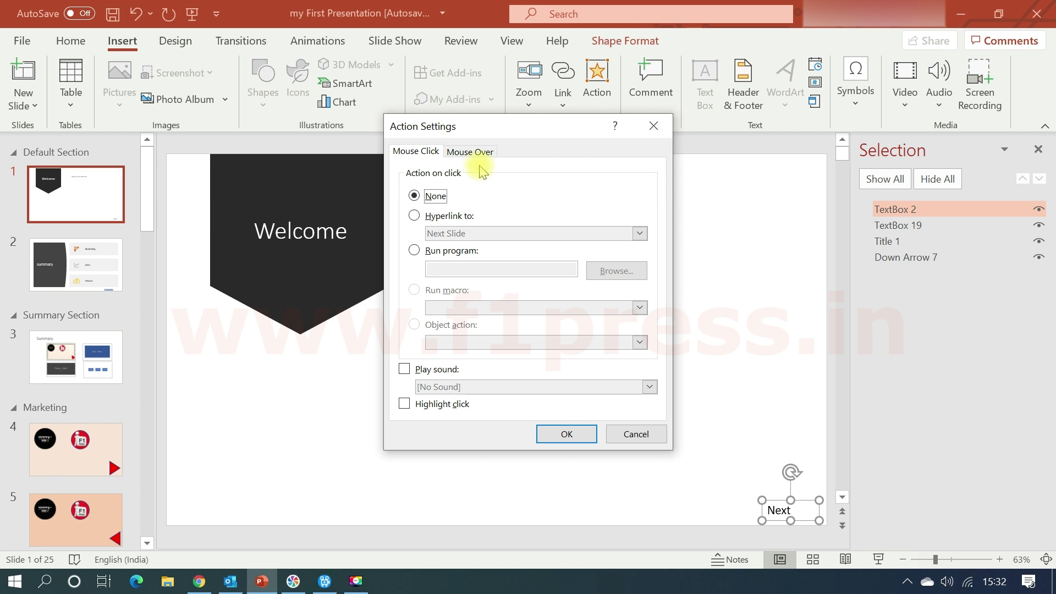
left_click(413, 216)
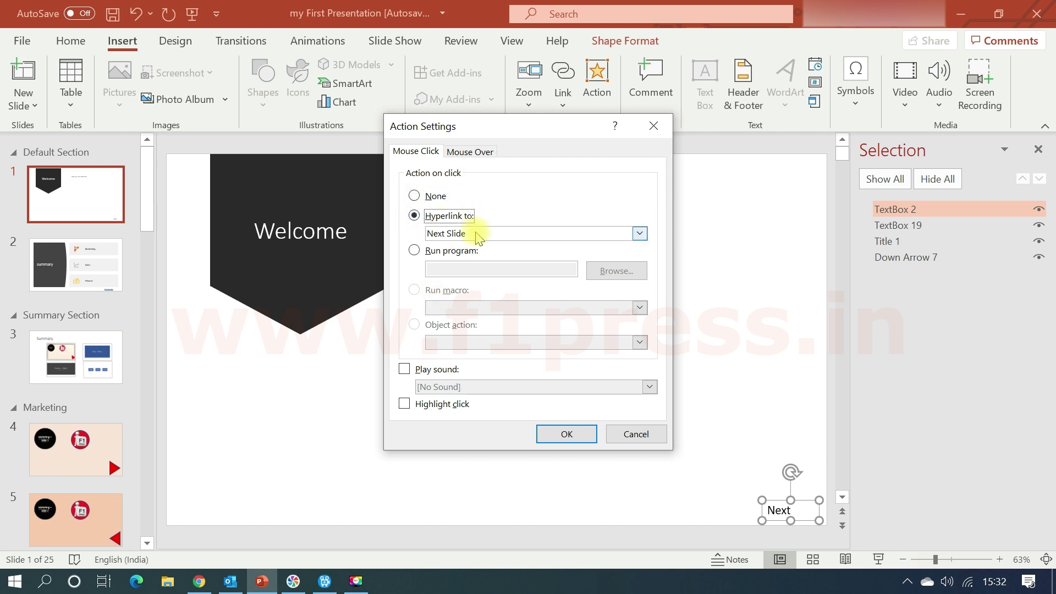
left_click(476, 236)
left_click(470, 250)
Examine the Custom Show hyperlink target and its Show and return option, and cancel the choice.
left_click(468, 233)
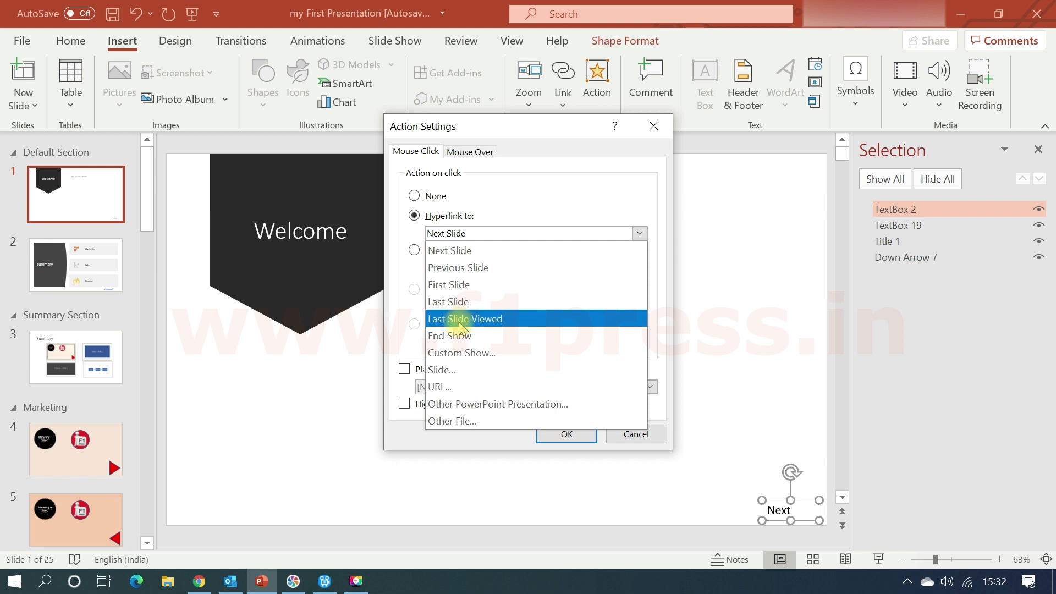
left_click(470, 357)
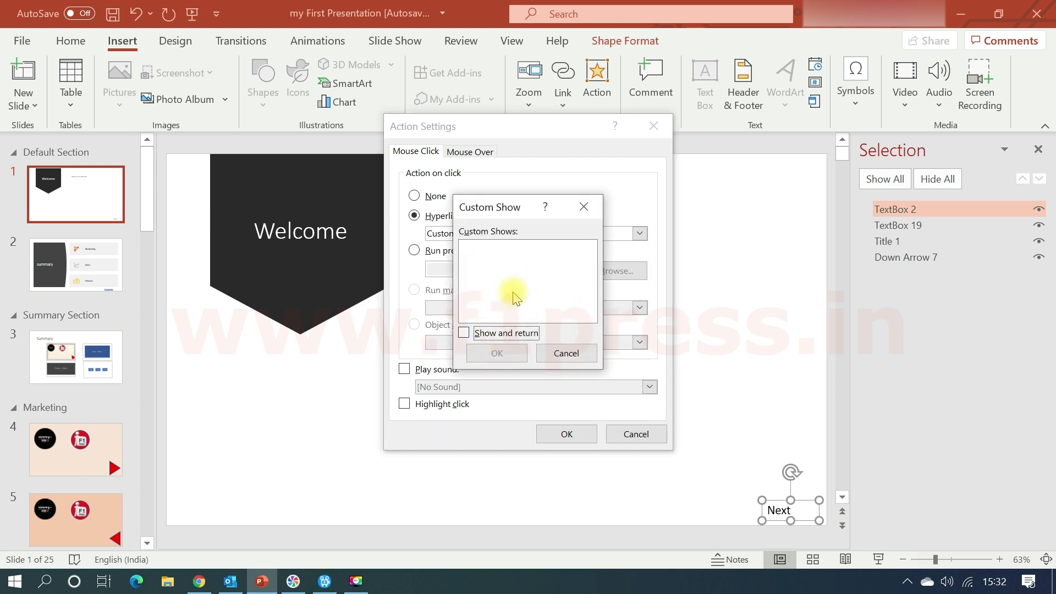
left_click(467, 334)
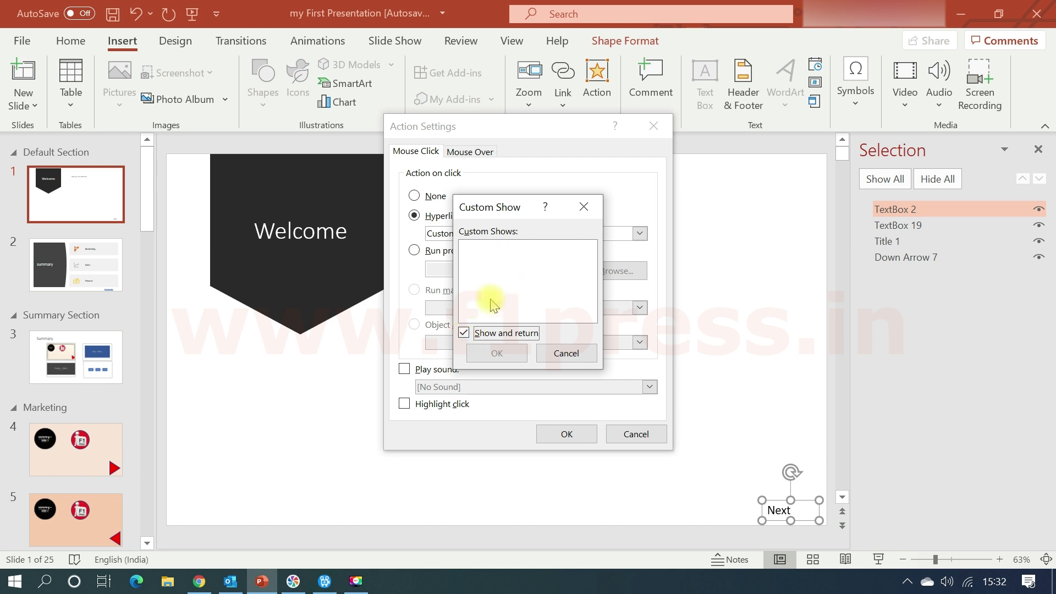
left_click(464, 333)
left_click(556, 354)
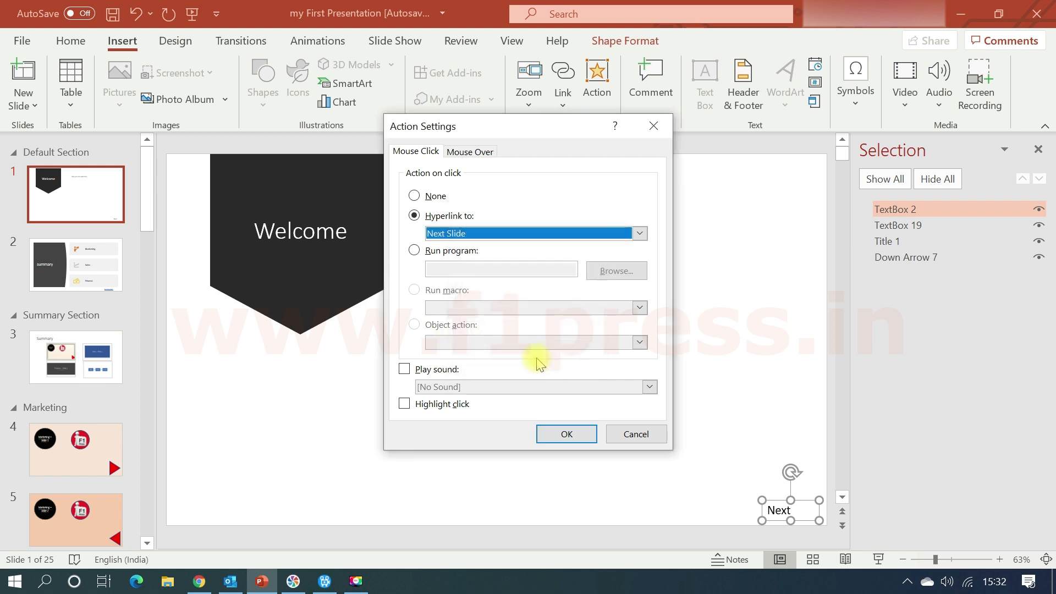
Examine the presentation's slides offered as a specific Slide hyperlink target for the "Next" text box, and cancel the choice.
left_click(455, 238)
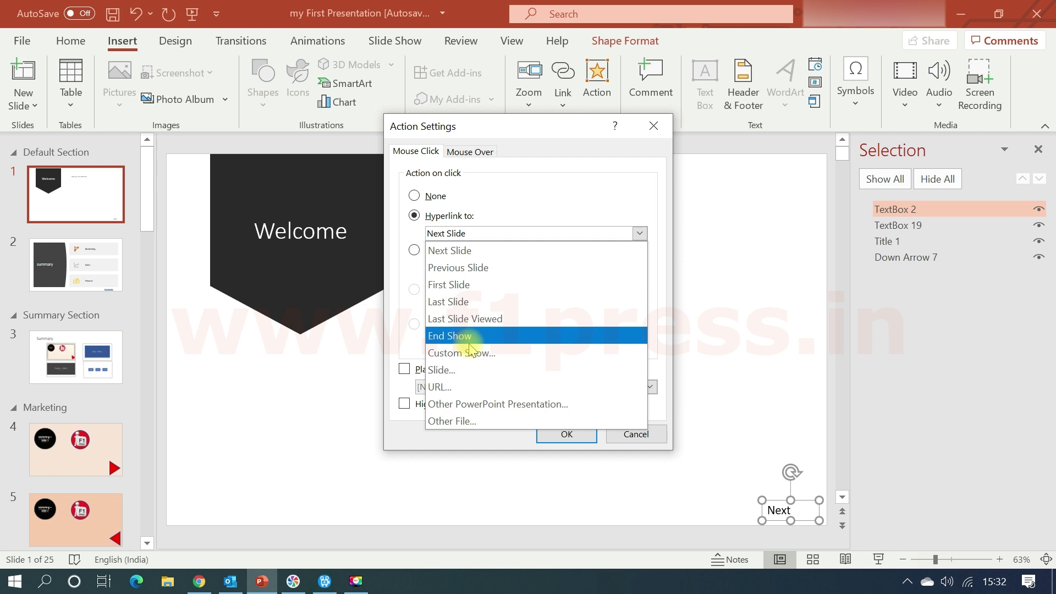
left_click(469, 371)
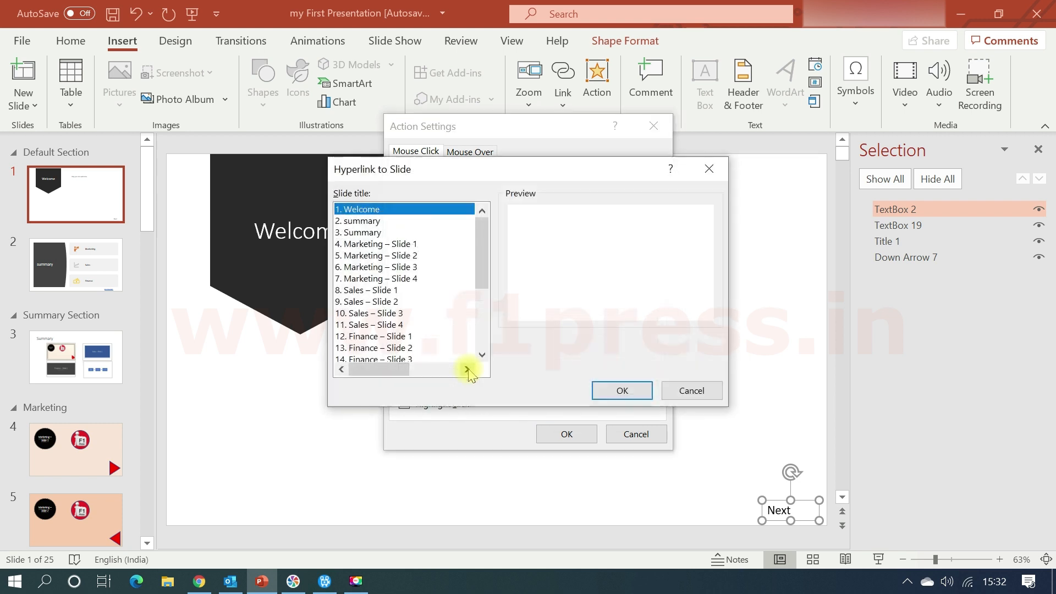
scroll(429, 326, "down", 2)
scroll(429, 326, "down", 2)
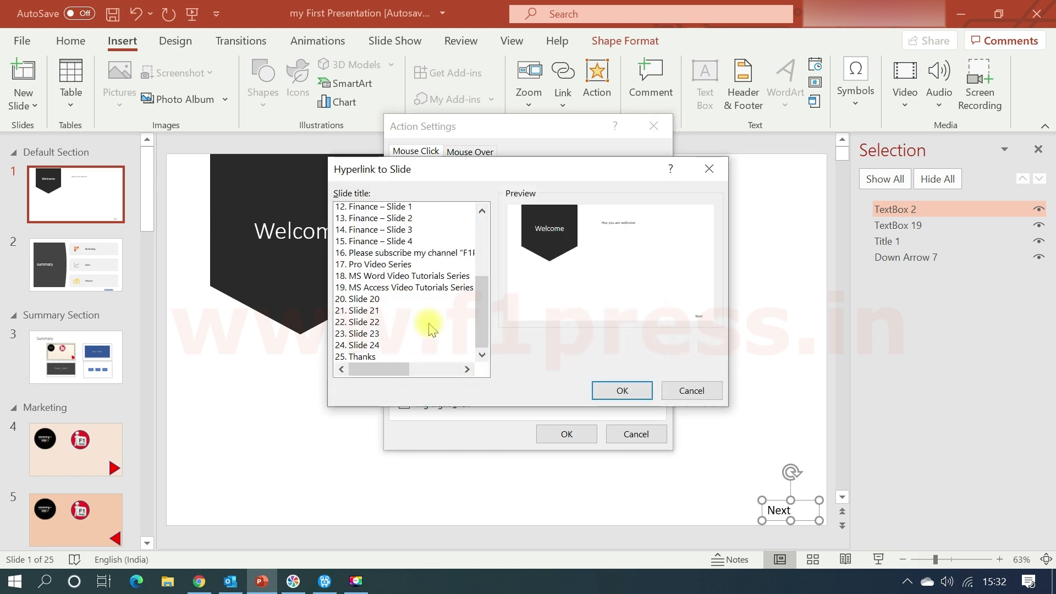
scroll(431, 328, "up", 4)
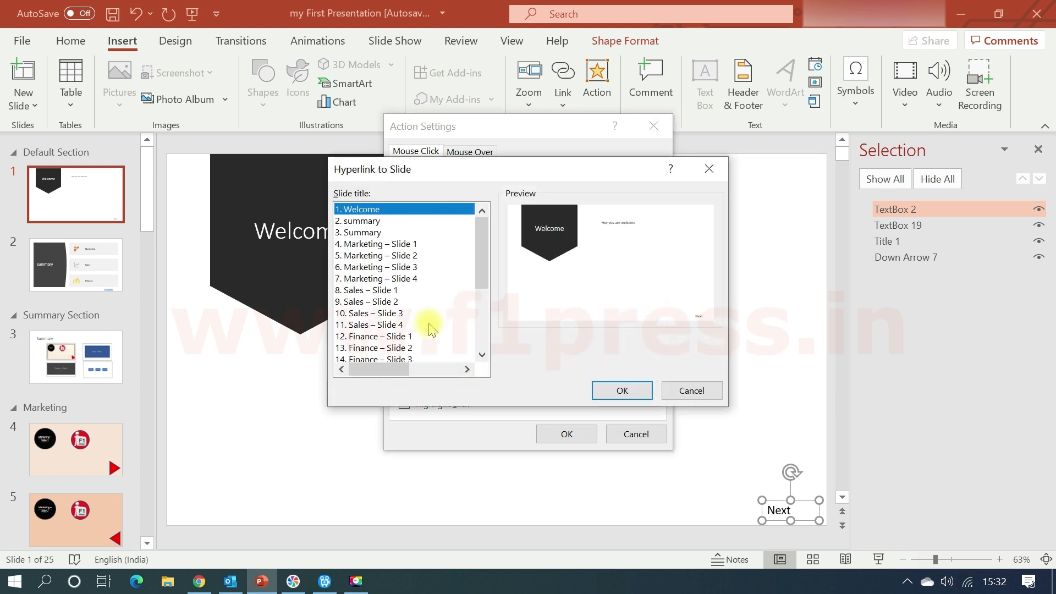
left_click(700, 395)
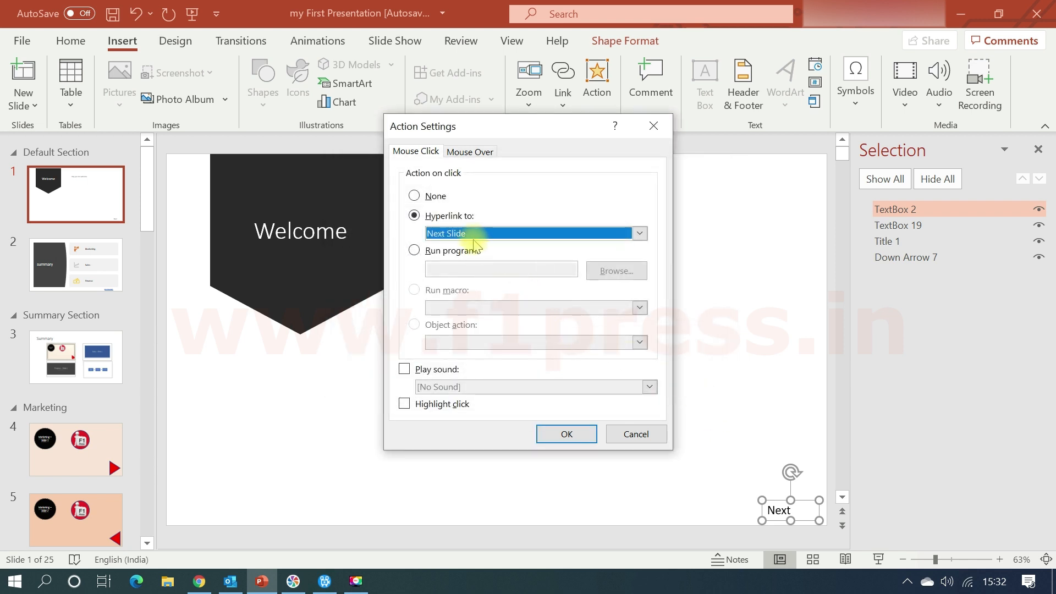
Look at the URL hyperlink target and cancel it, then review the other target options and keep Next Slide.
left_click(471, 236)
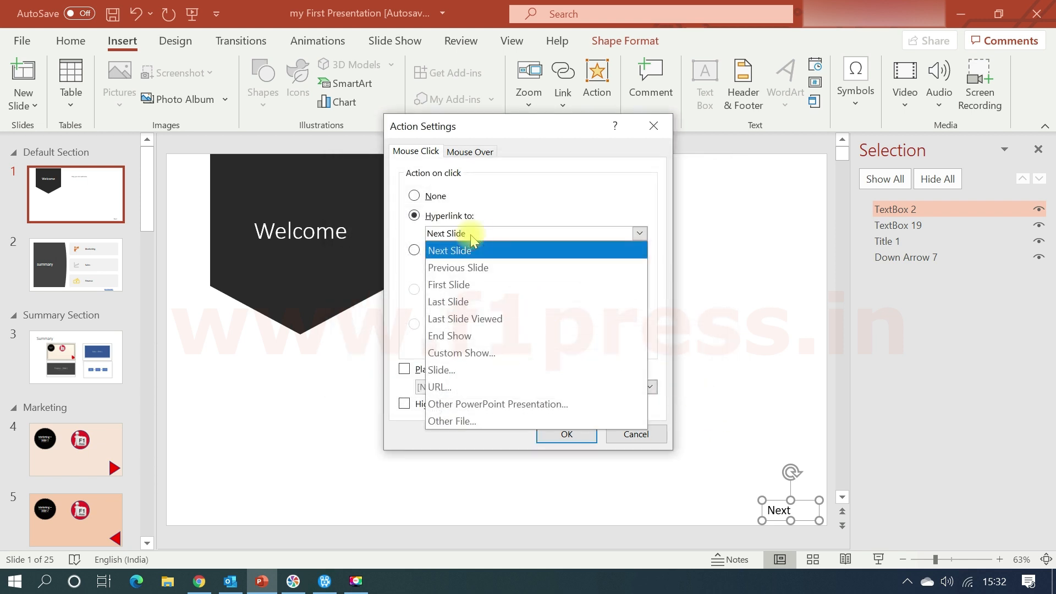
left_click(471, 388)
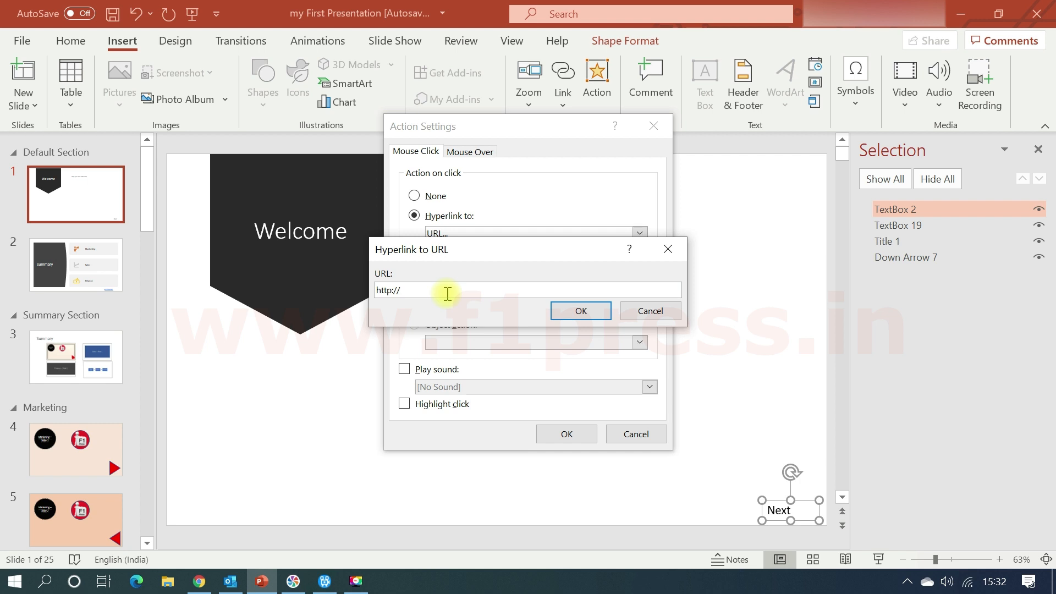
left_click(642, 317)
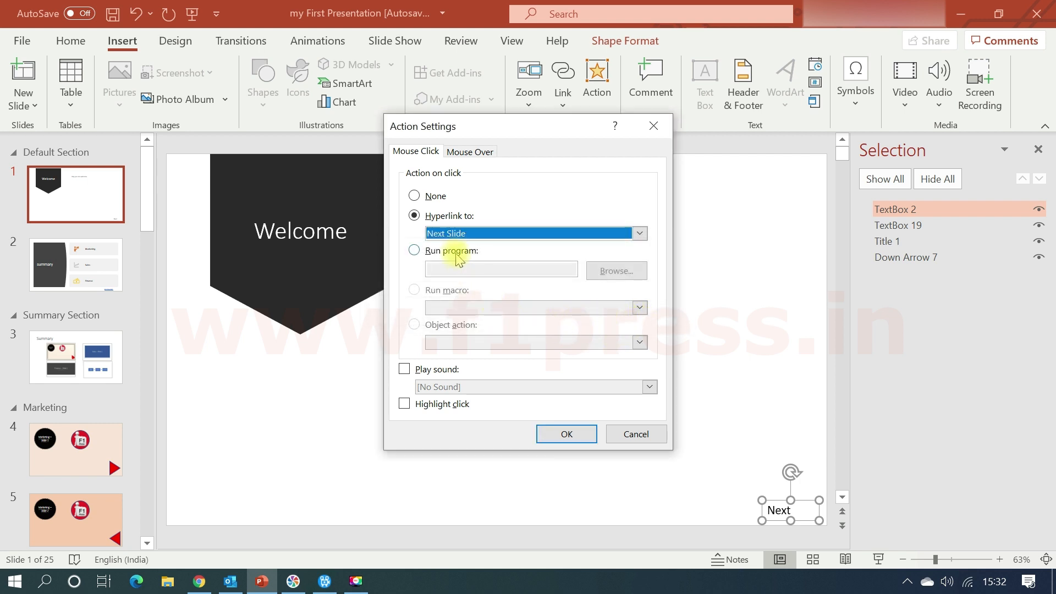
left_click(433, 234)
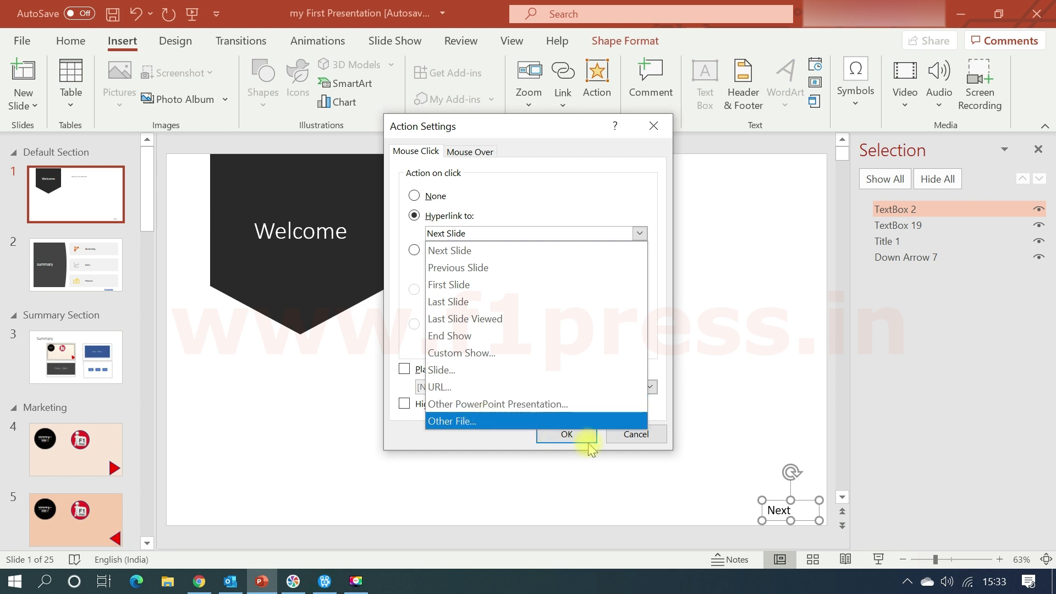
left_click(523, 250)
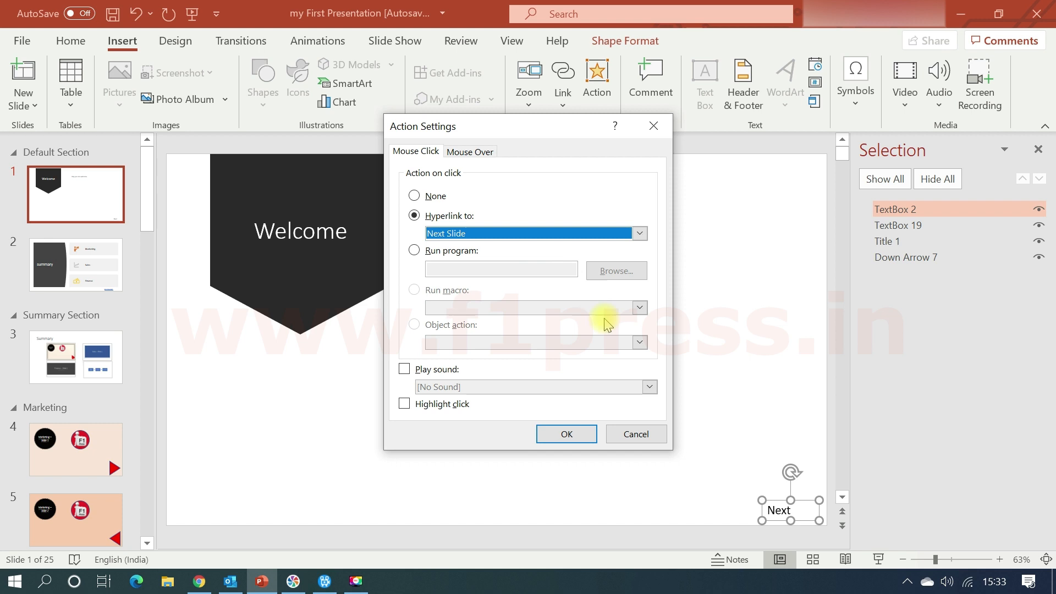
Give the "Next" text box's click action the Applause sound and click highlighting, and apply the action settings.
left_click(405, 369)
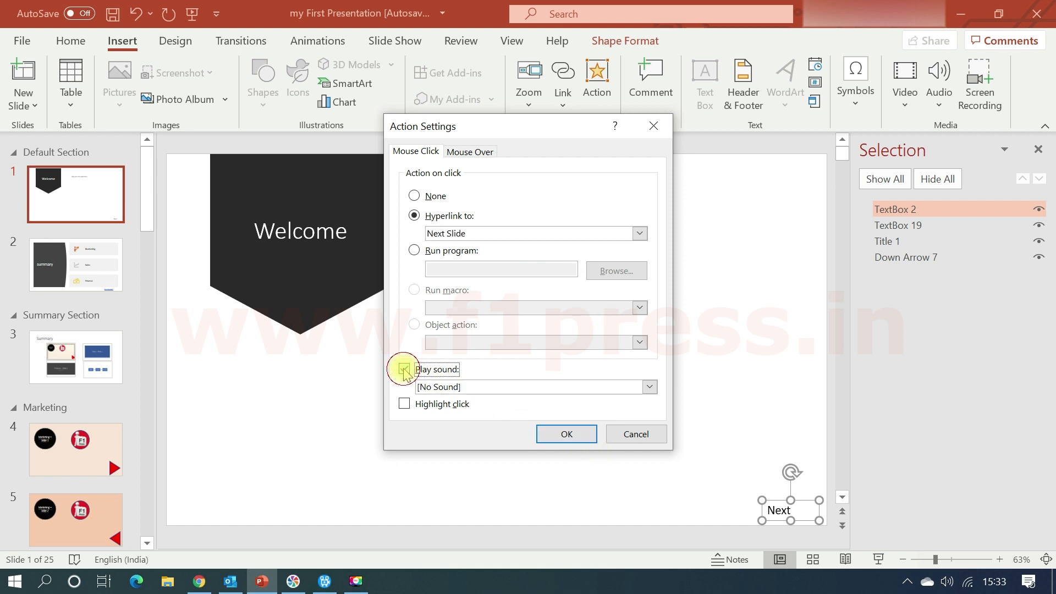
left_click(440, 389)
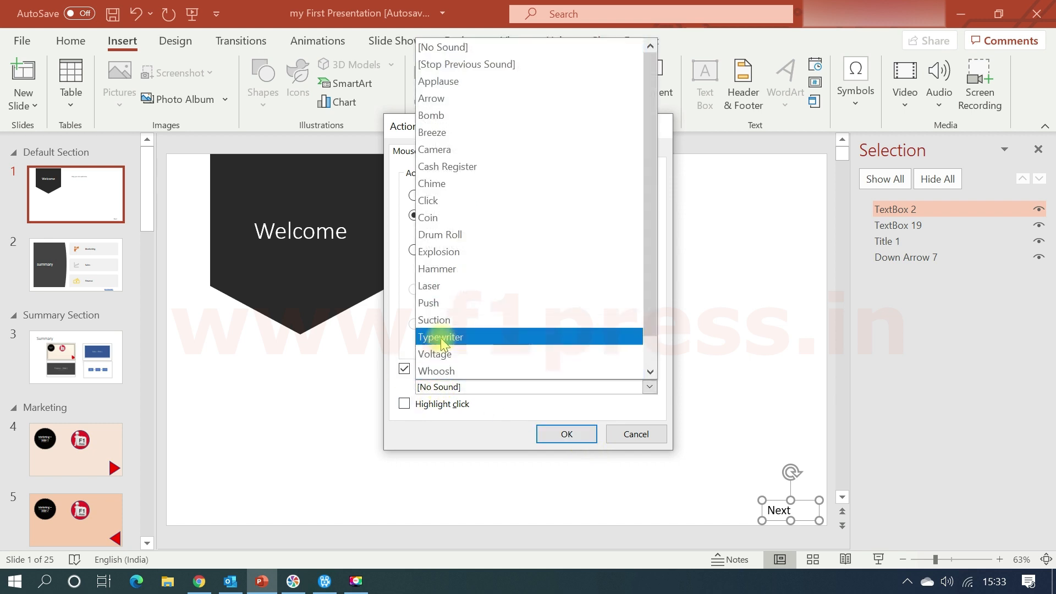
left_click(440, 85)
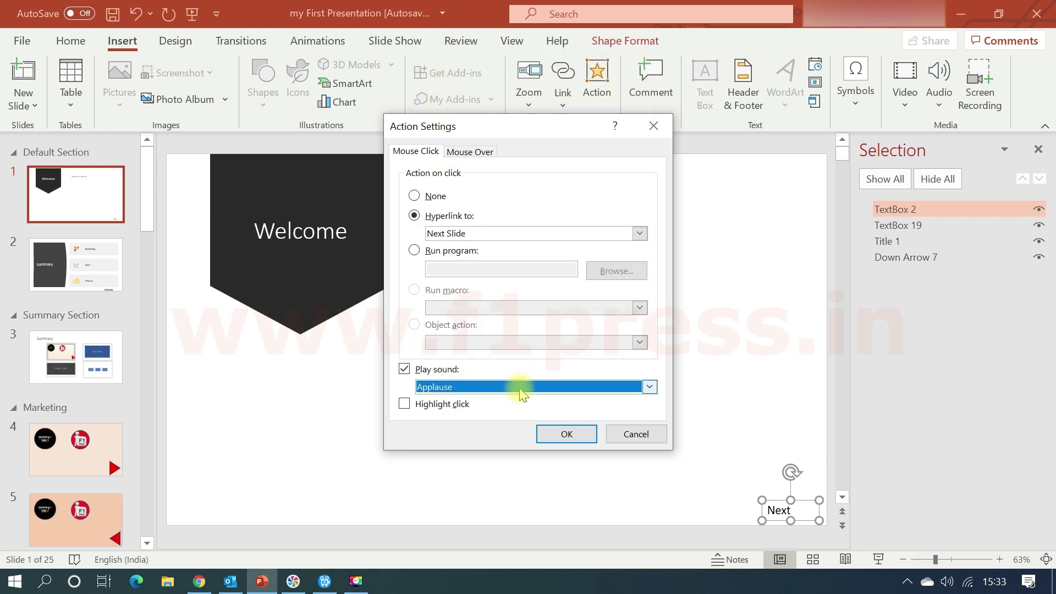
left_click(404, 405)
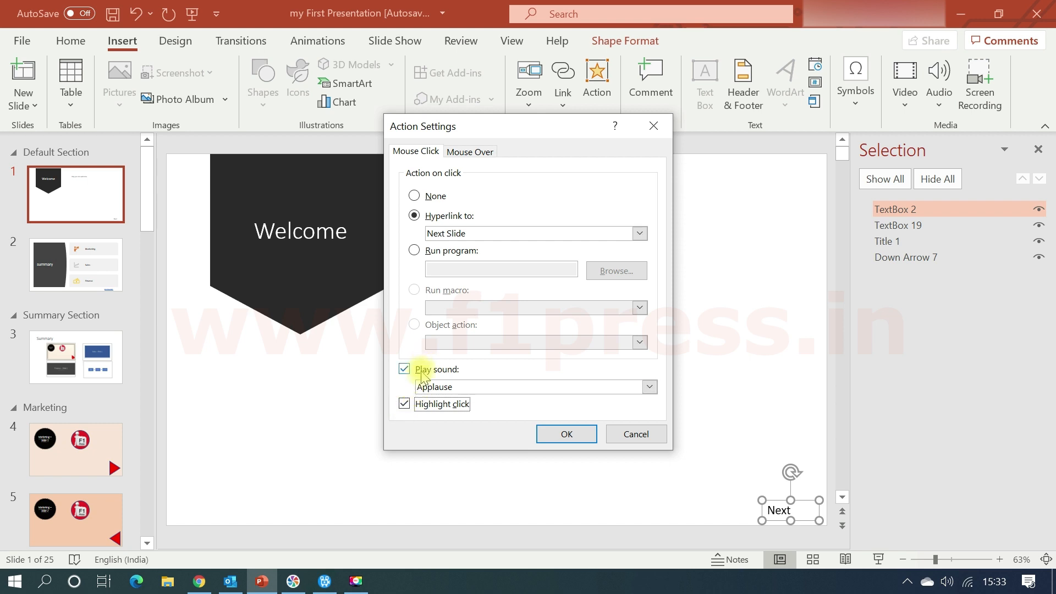
left_click(572, 439)
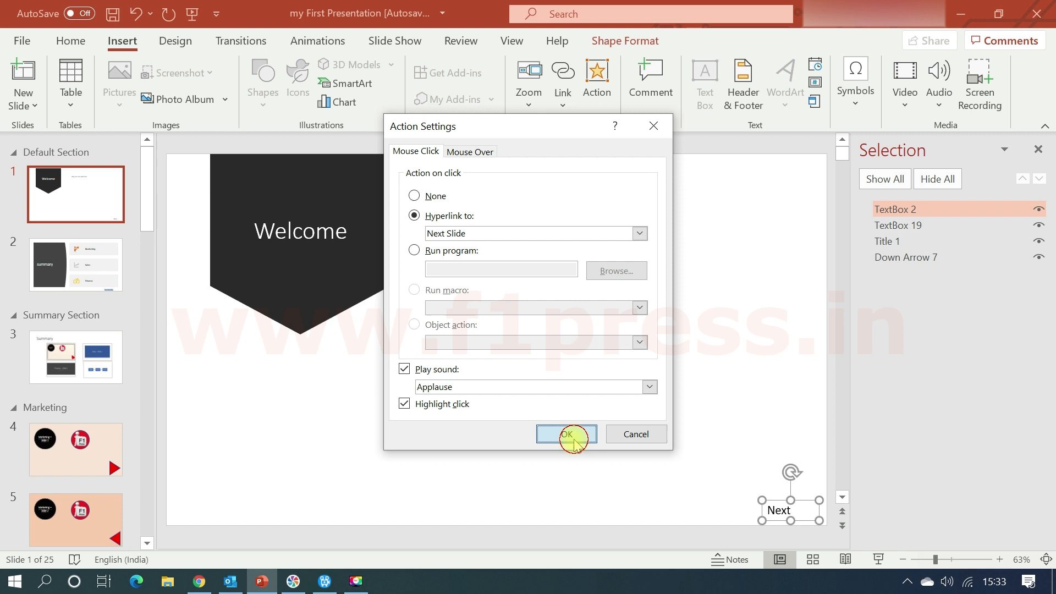
left_click(674, 499)
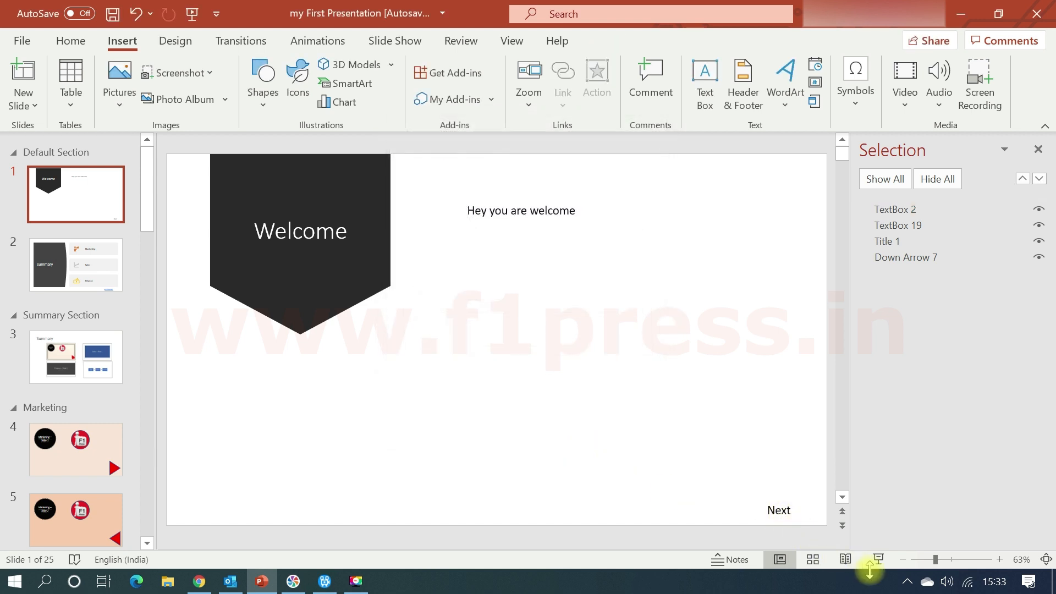
Test the "Next" link in a slide show from slide 1, end the show and return to slide 1.
left_click(878, 559)
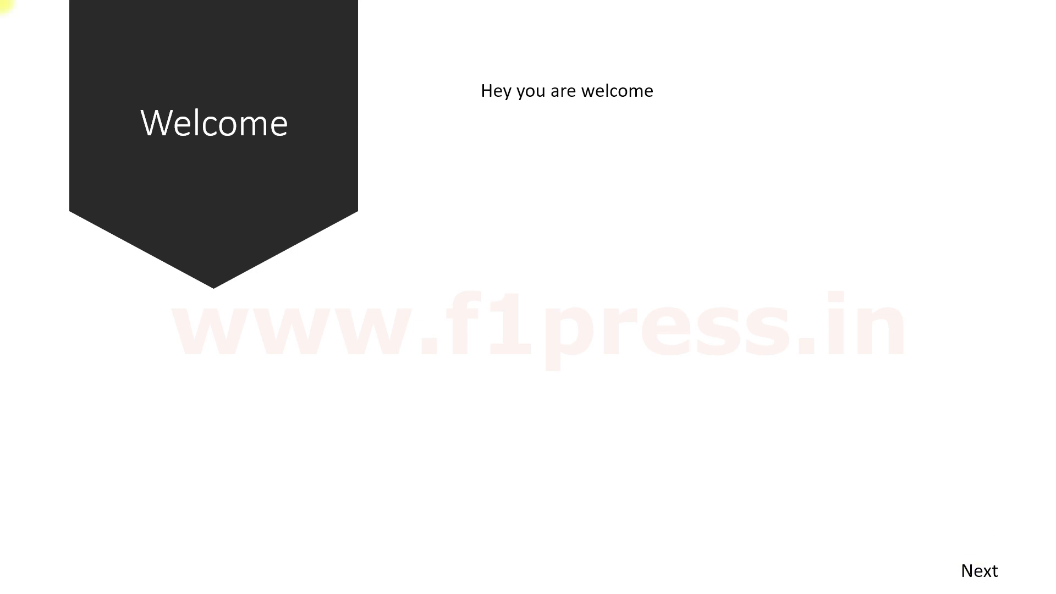
left_click(988, 572)
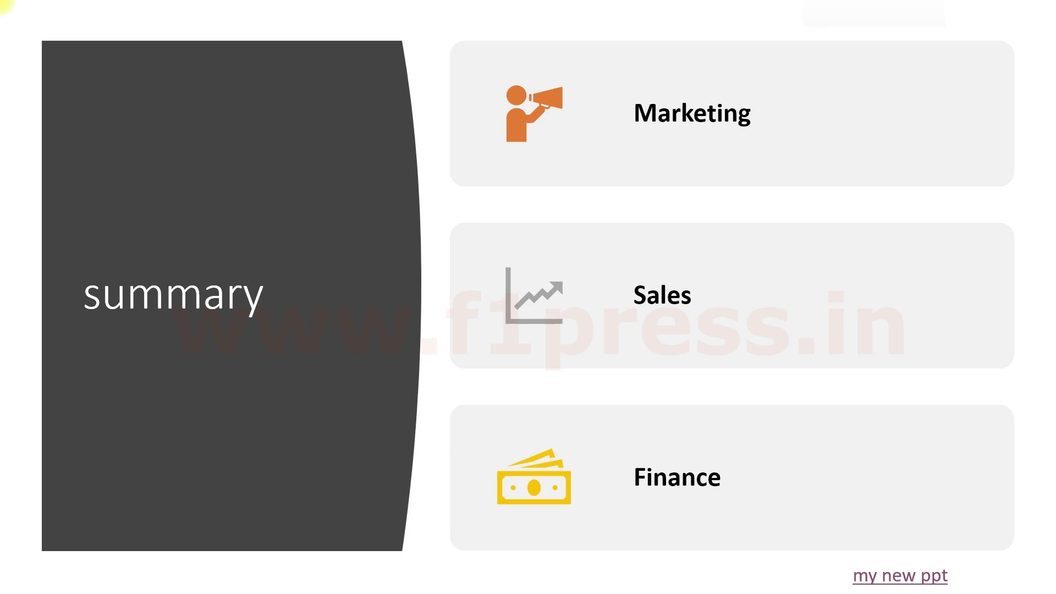
key("Escape")
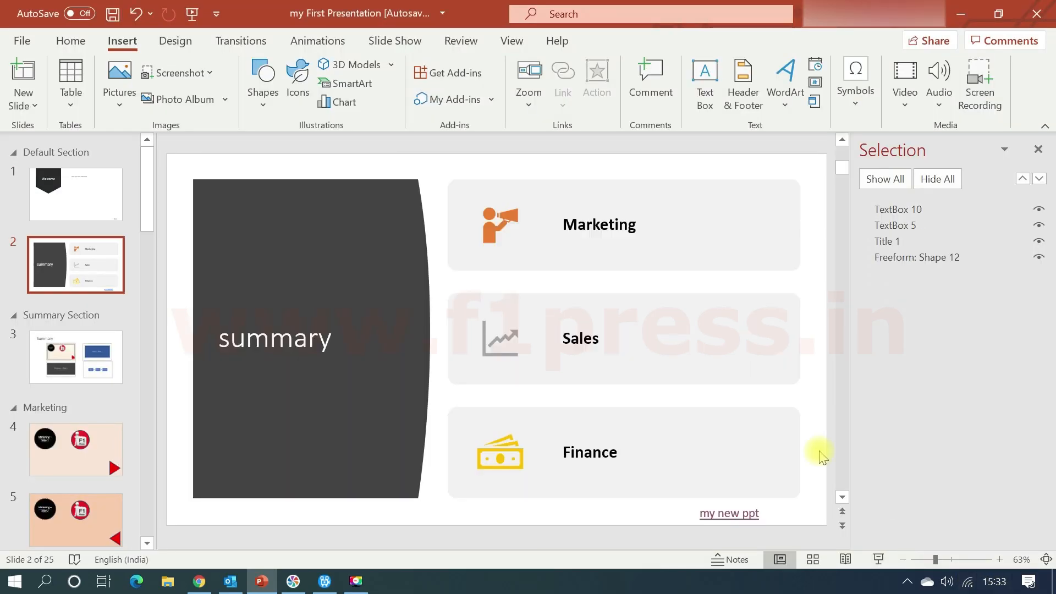
left_click(83, 199)
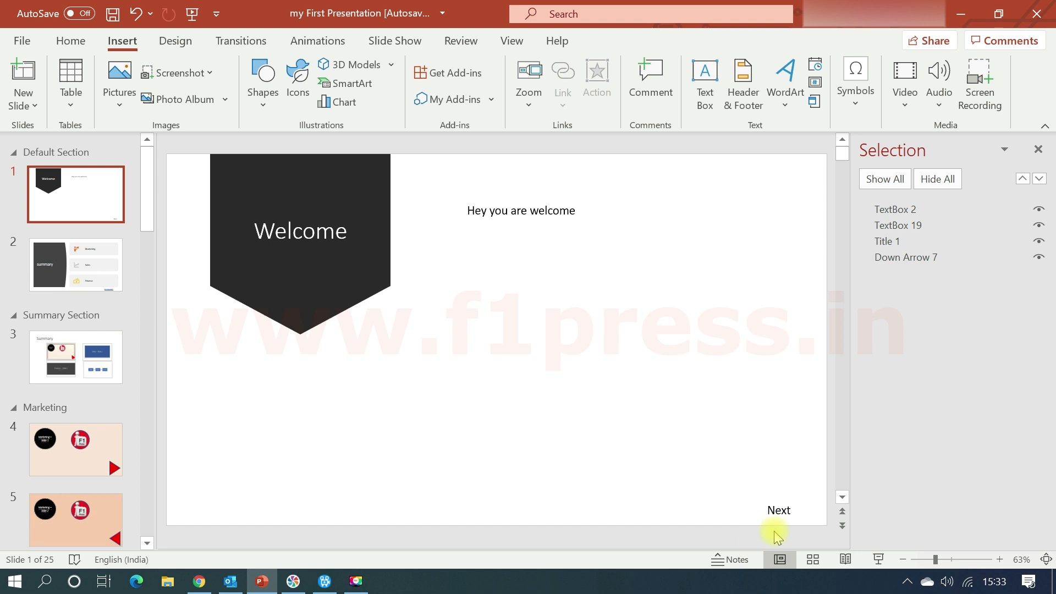
Remove the hyperlink from the "my new ppt" text box on slide 2.
left_click(110, 262)
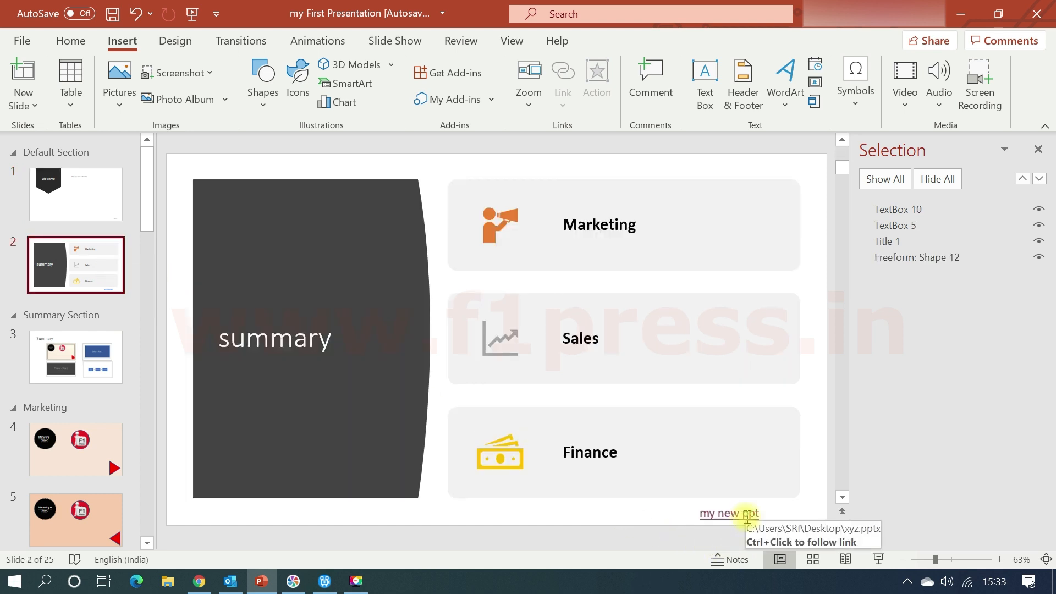
left_click(748, 512)
right_click(745, 514)
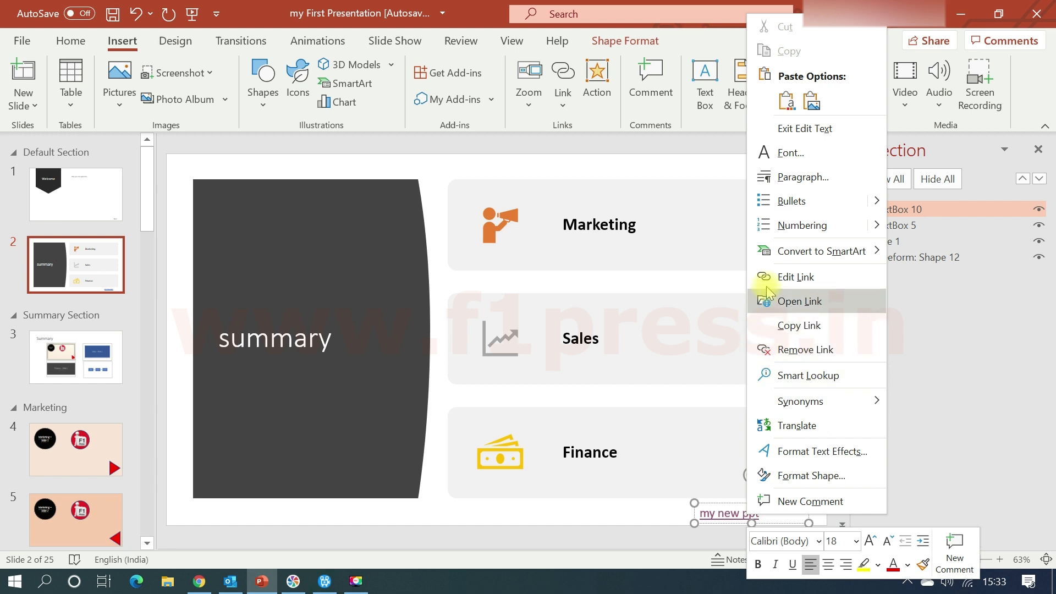
left_click(775, 349)
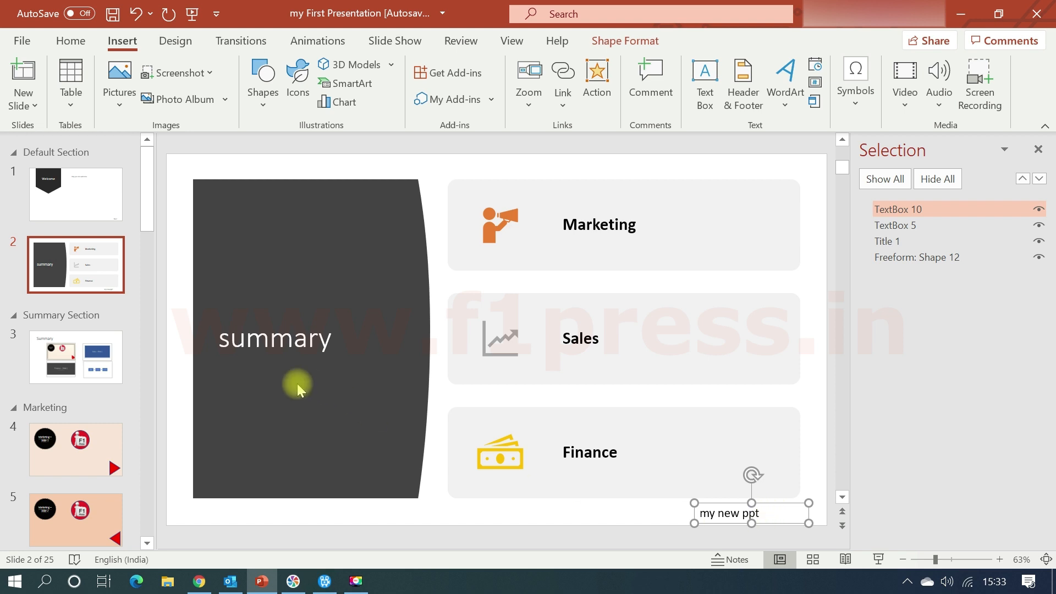
Open the action settings for the red triangle on slide 4 and set its mouse-click action to a hyperlink to Next Slide.
left_click(99, 453)
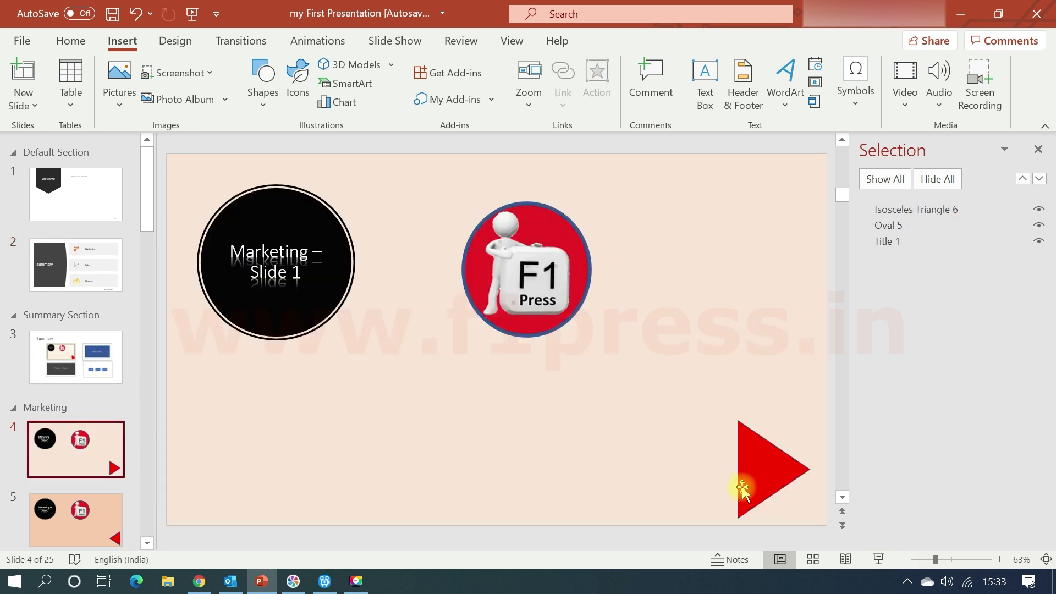
left_click(741, 486)
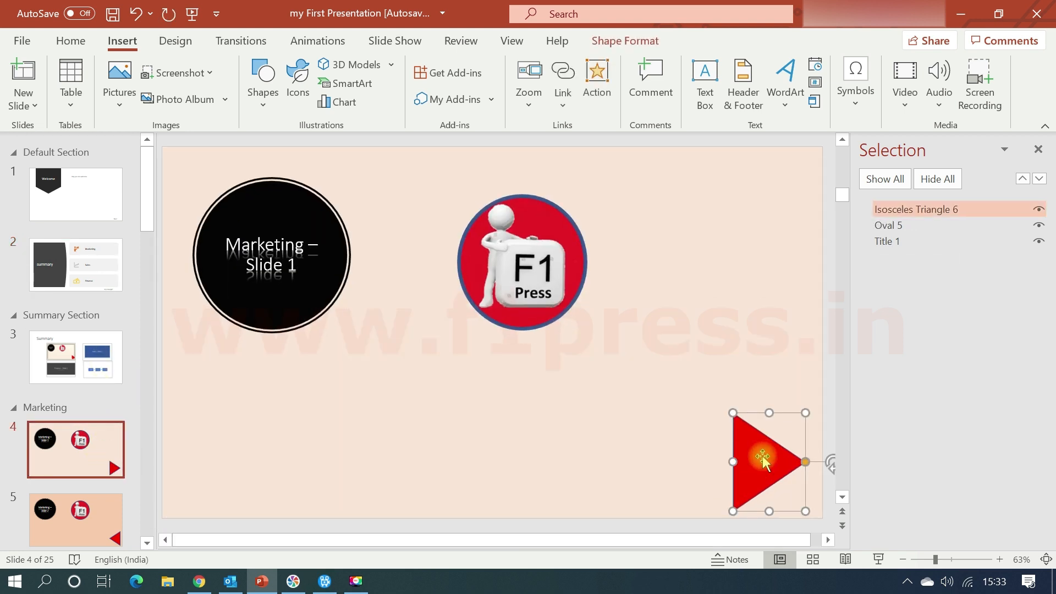
left_click(593, 98)
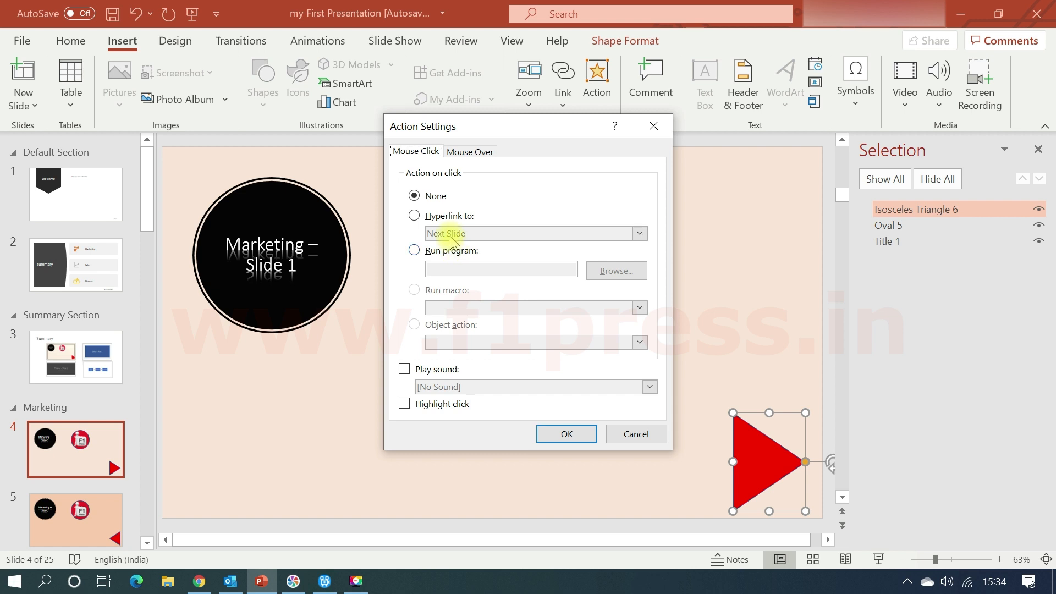
left_click(434, 216)
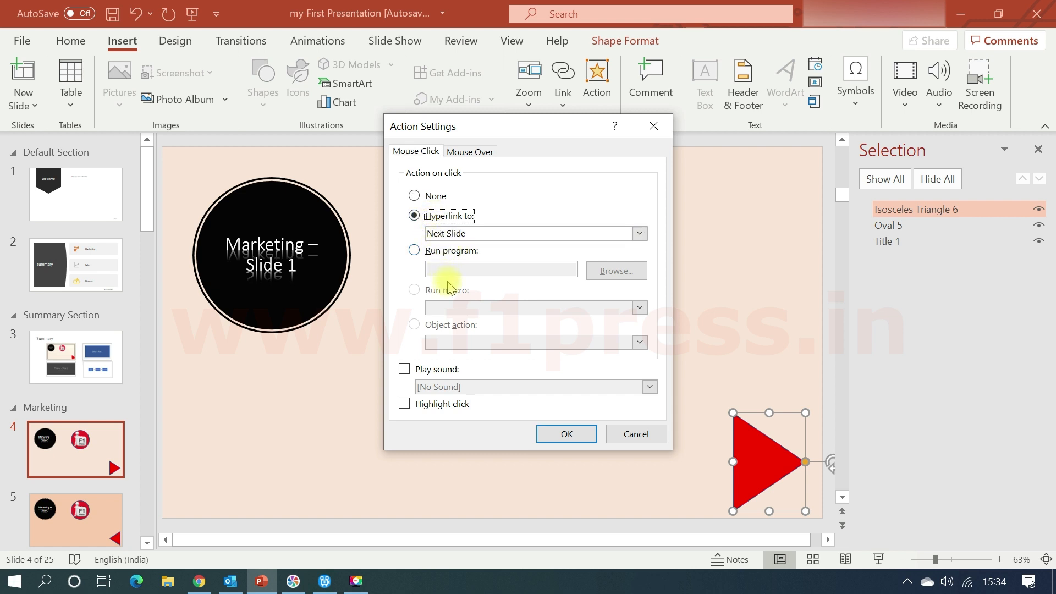
left_click(502, 233)
left_click(501, 234)
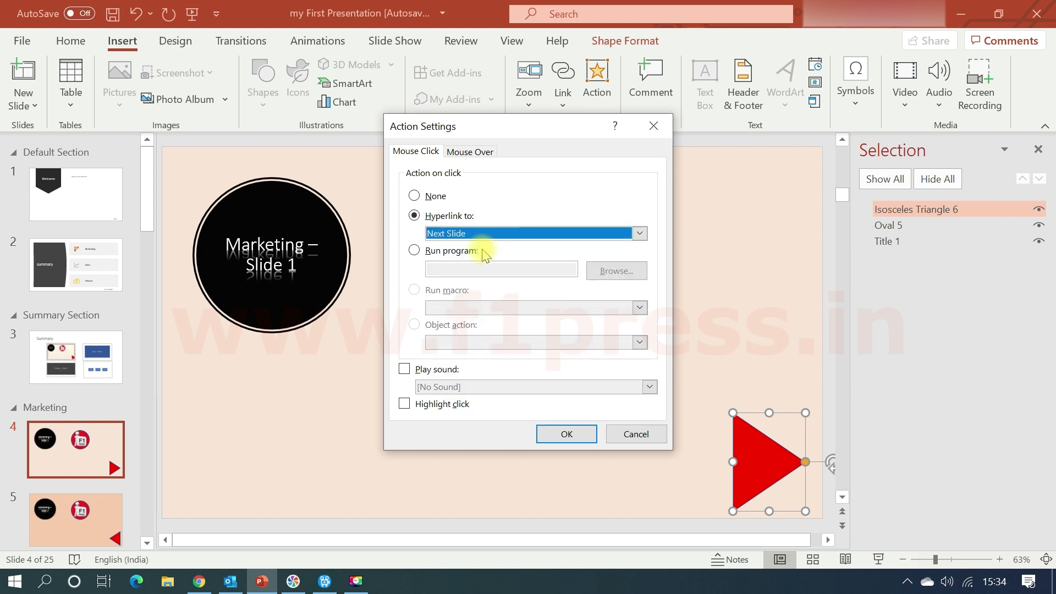
Look at the Run program action and its program browser, cancel the selection, and return the triangle's action to the Next Slide hyperlink.
left_click(416, 249)
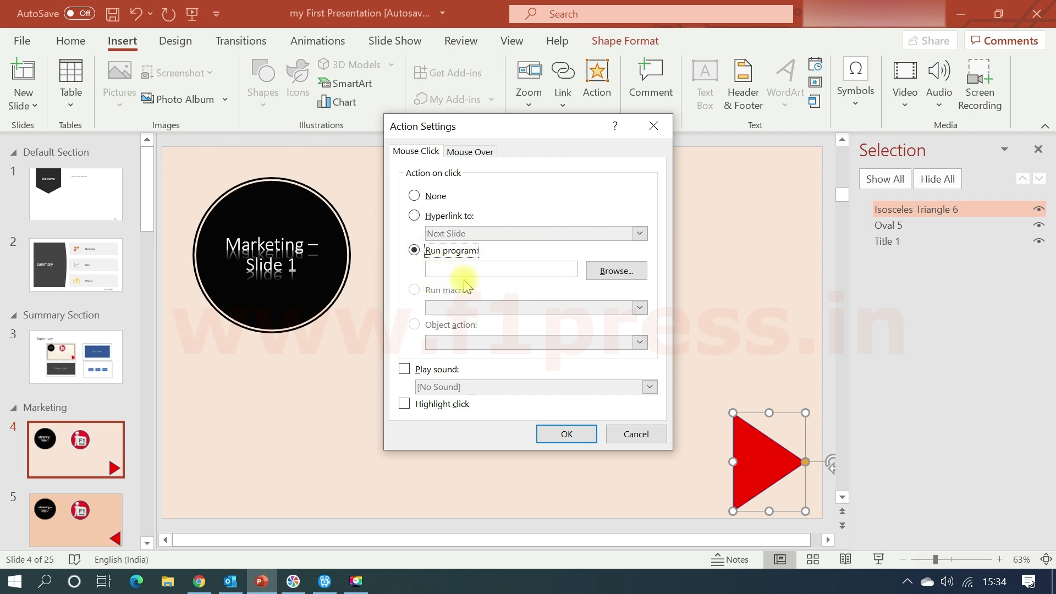
left_click(603, 280)
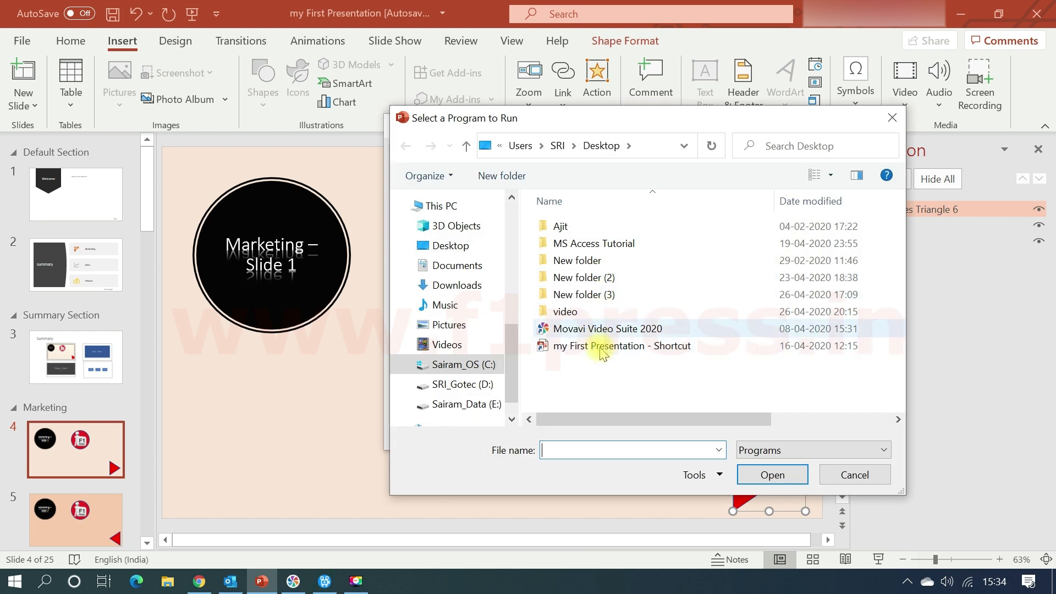
left_click(845, 485)
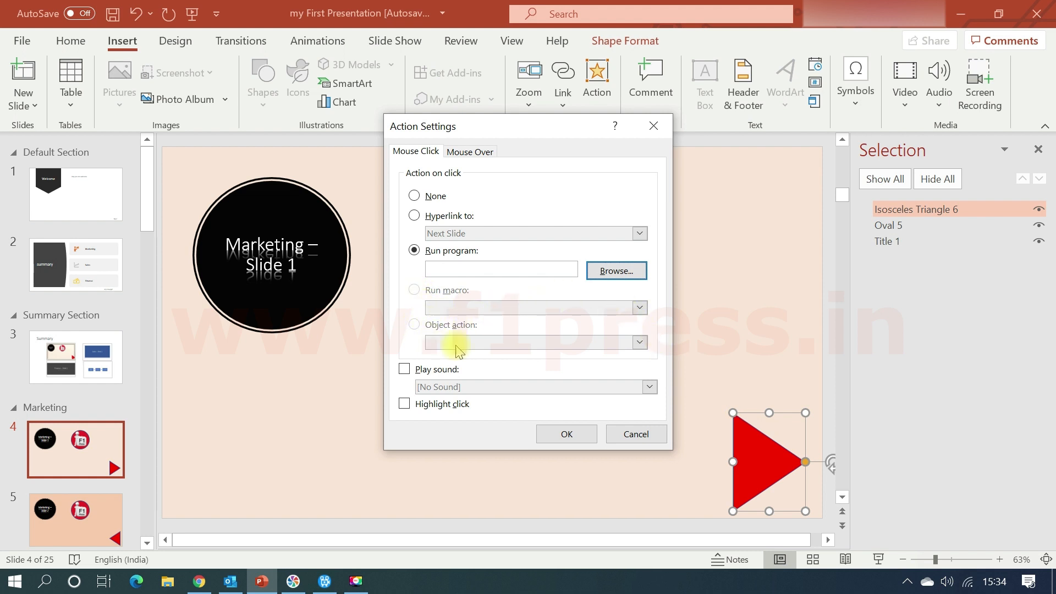
left_click(414, 215)
Add the Applause sound and click highlighting to the red triangle's mouse-click action, apply the settings and deselect the triangle.
left_click(405, 369)
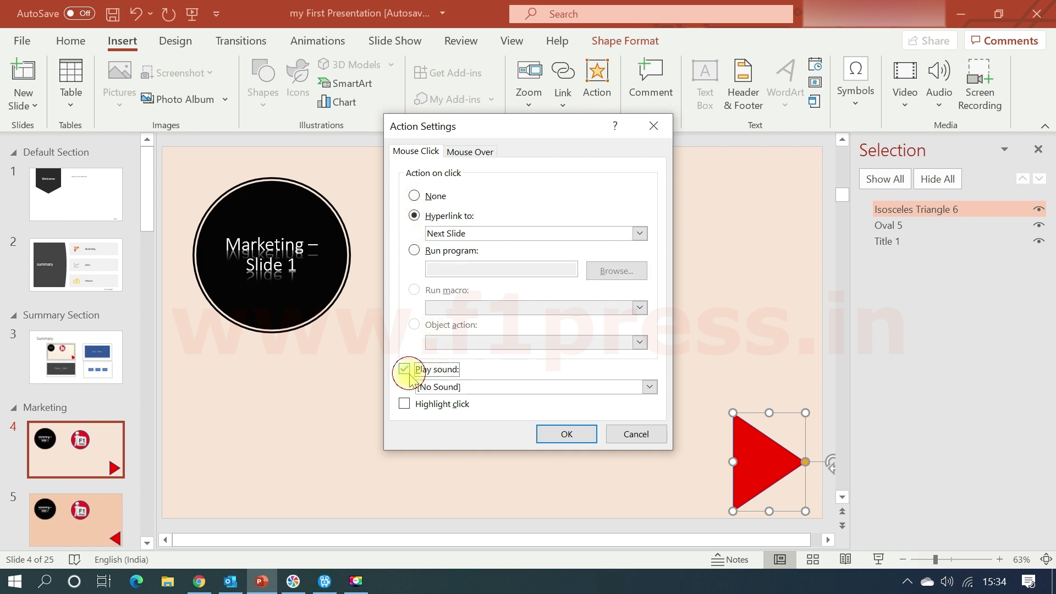
left_click(431, 388)
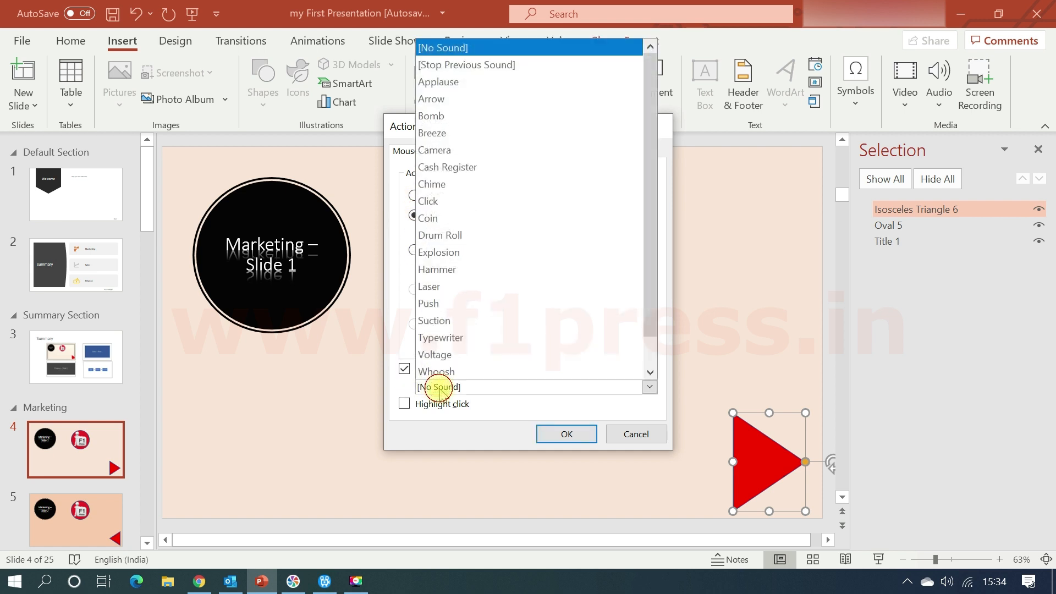
left_click(443, 81)
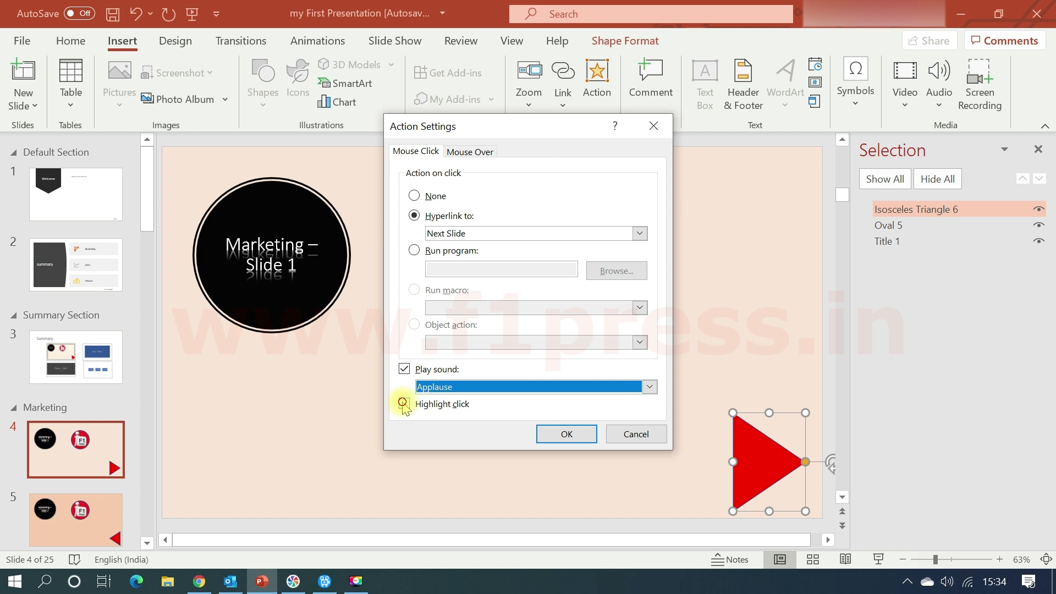
left_click(420, 407)
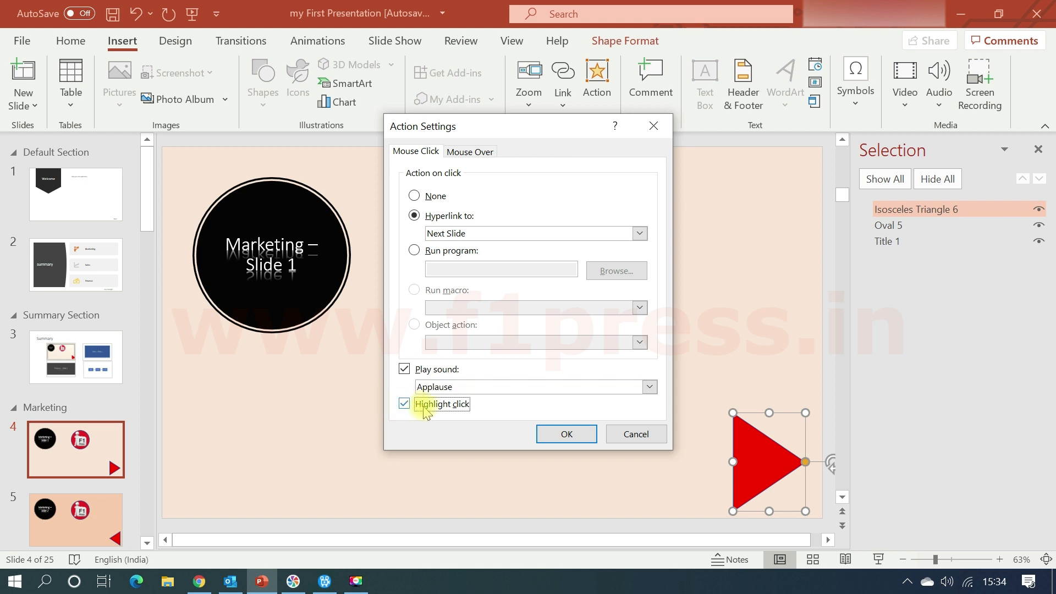
left_click(562, 438)
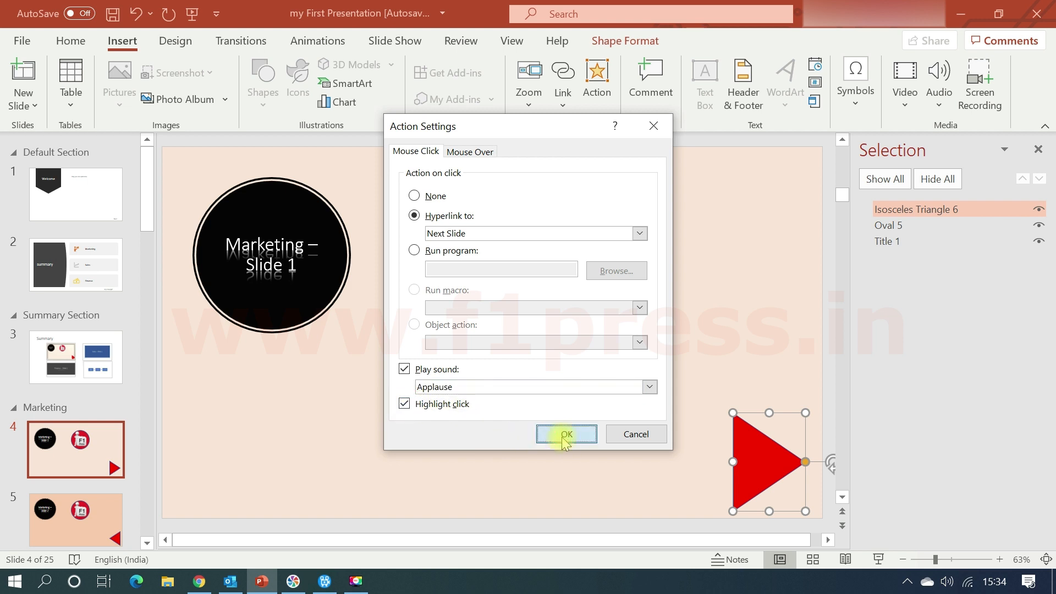
left_click(642, 455)
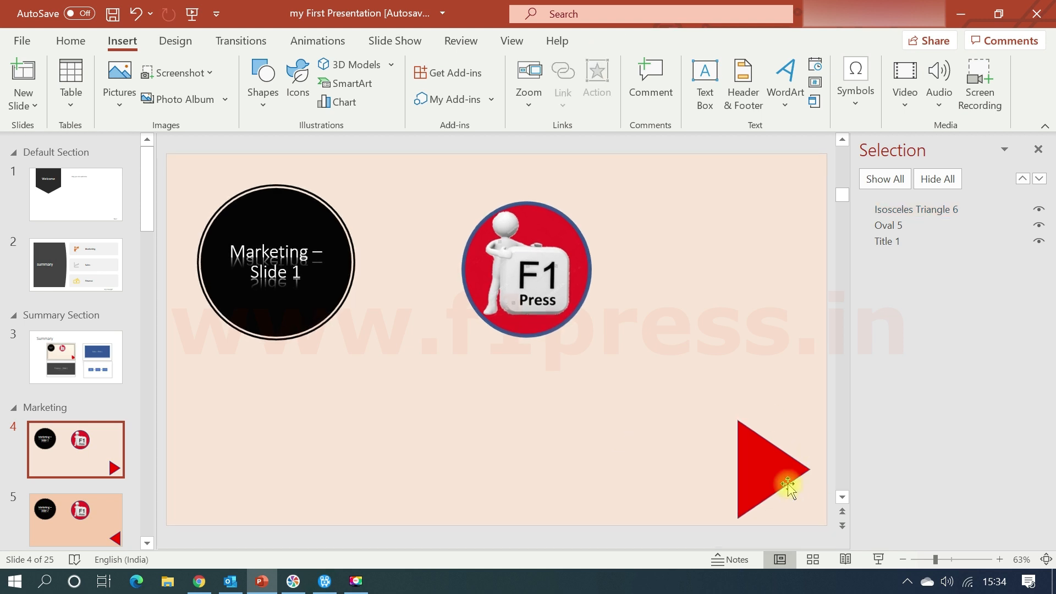
Move the red triangle to the lower middle of slide 4 and test its link in a slide show from that slide.
left_click(787, 468)
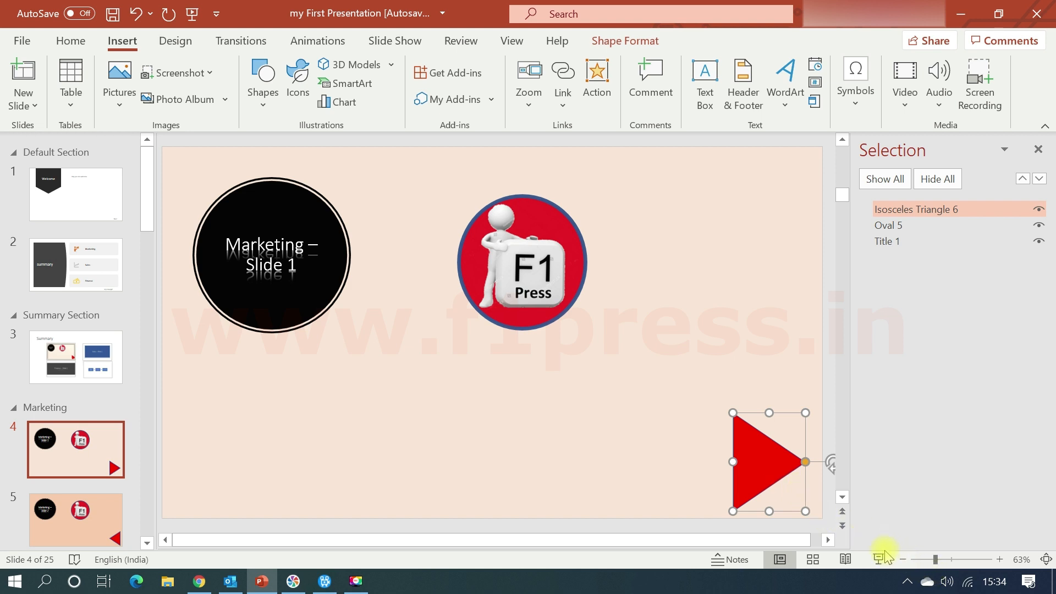
left_click_drag(762, 465, 580, 451)
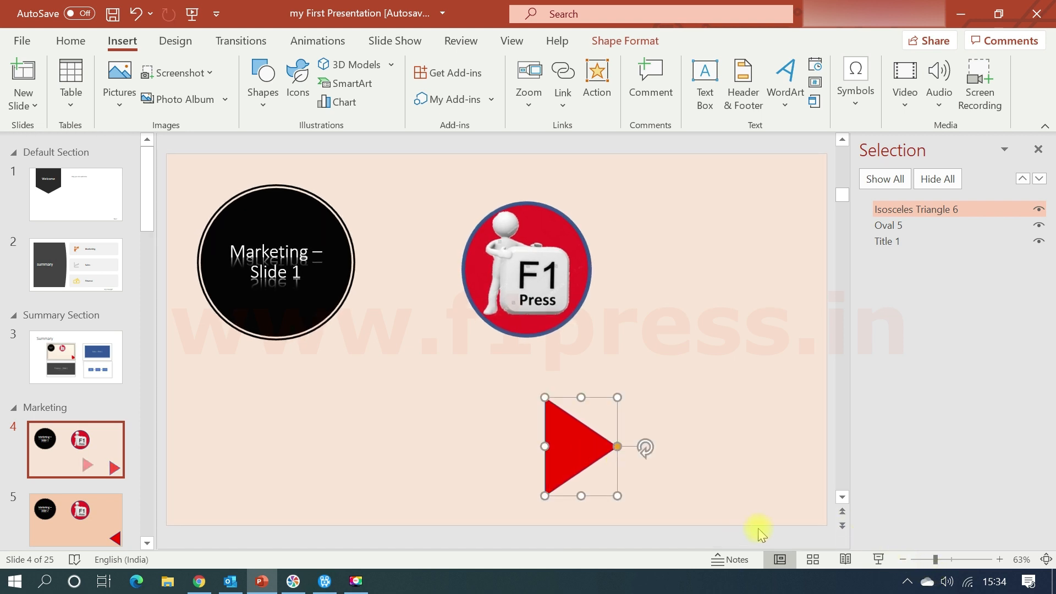
left_click(879, 559)
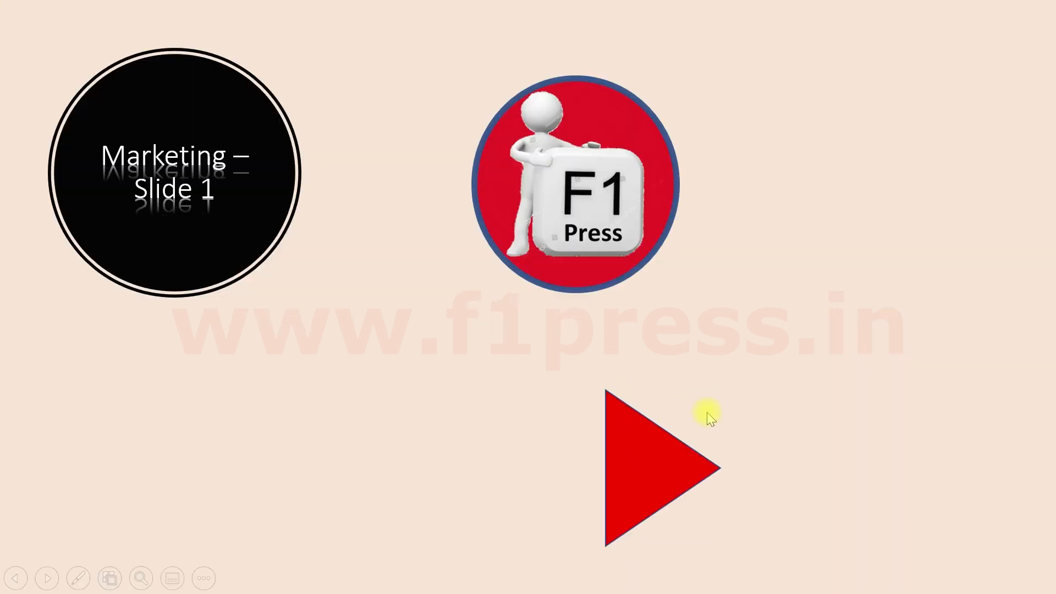
left_click(664, 471)
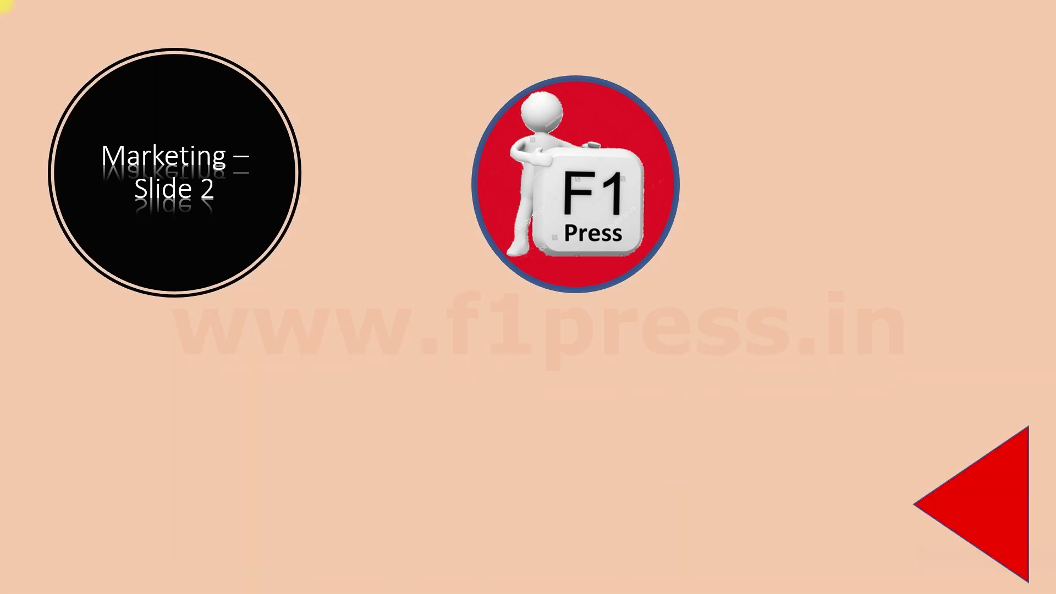